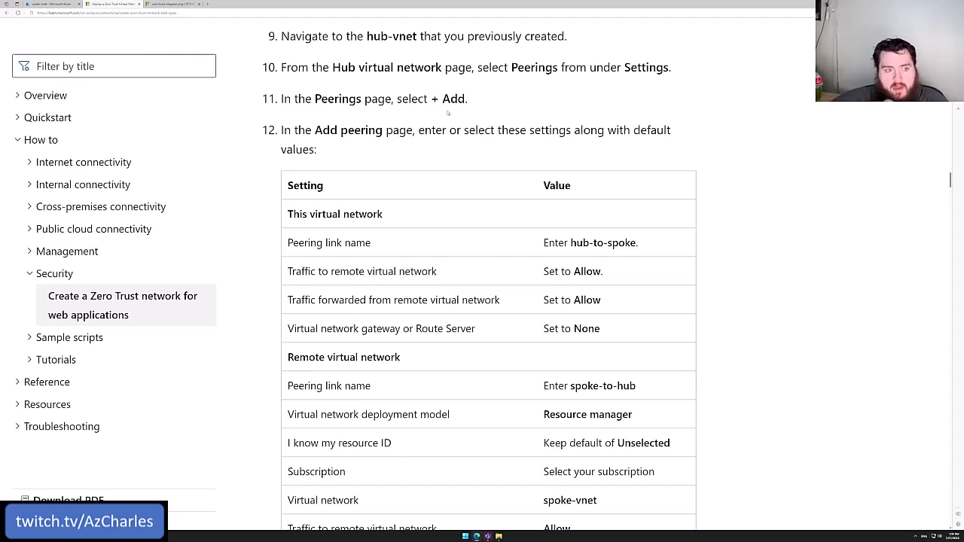
# - Review the VNet peering in the network diagram and the hub-to-spoke and spoke-to-hub peering settings in the Zero Trust guide
pyautogui.click(167, 5)
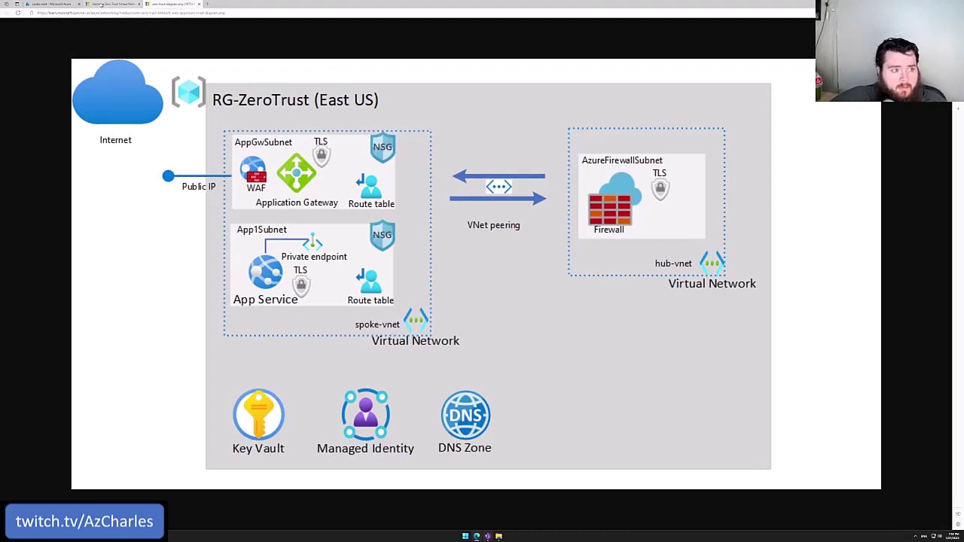
pyautogui.moveTo(102, 5)
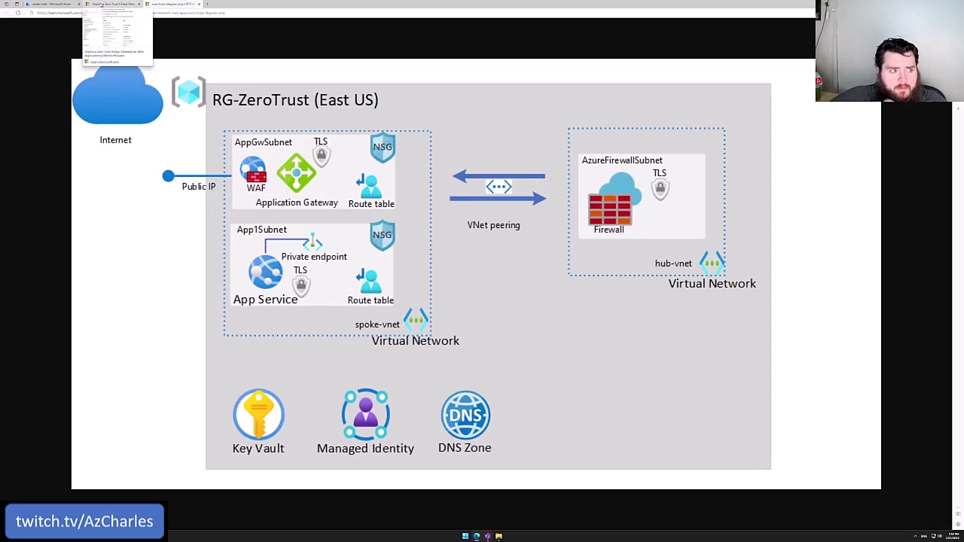
pyautogui.click(102, 4)
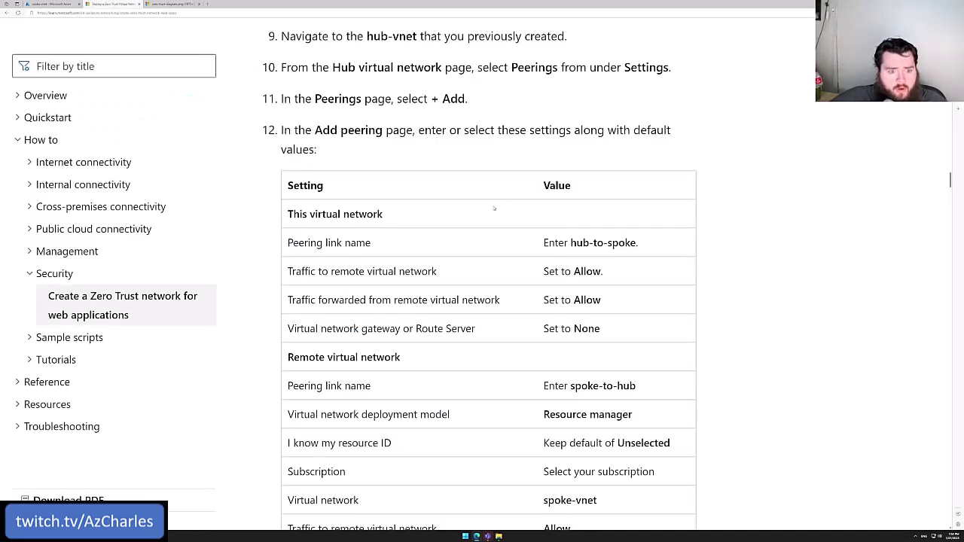
pyautogui.scroll(-1, 441, 214)
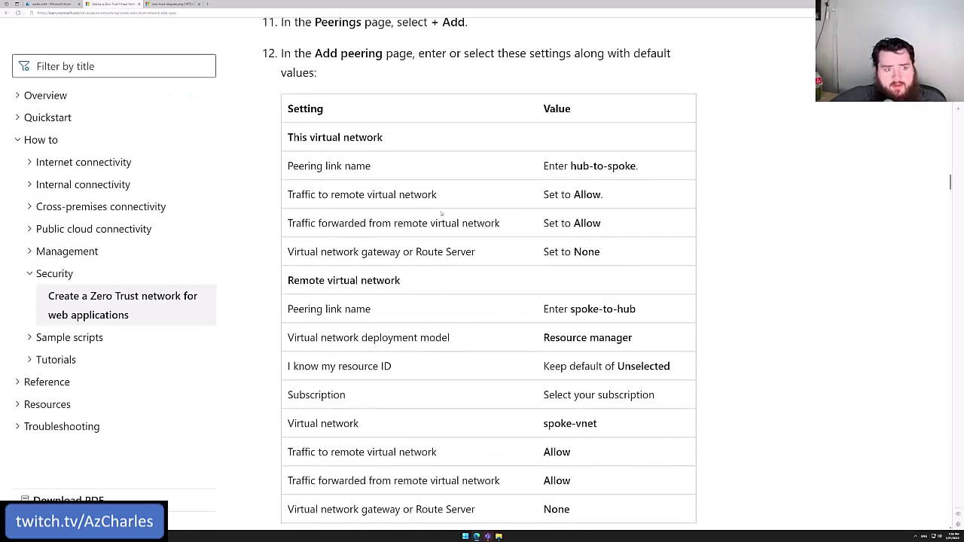
pyautogui.scroll(-1, 441, 214)
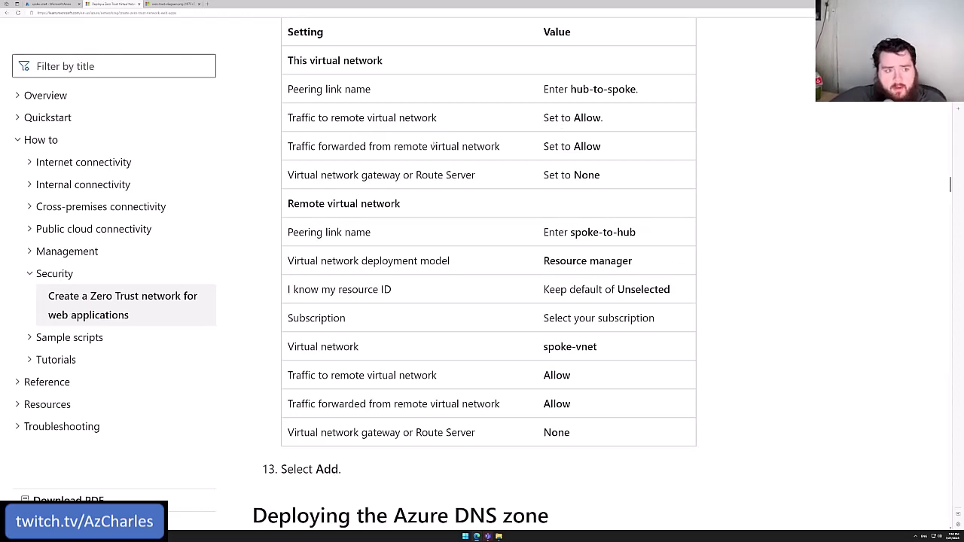
pyautogui.moveTo(287, 119); pyautogui.dragTo(656, 176)
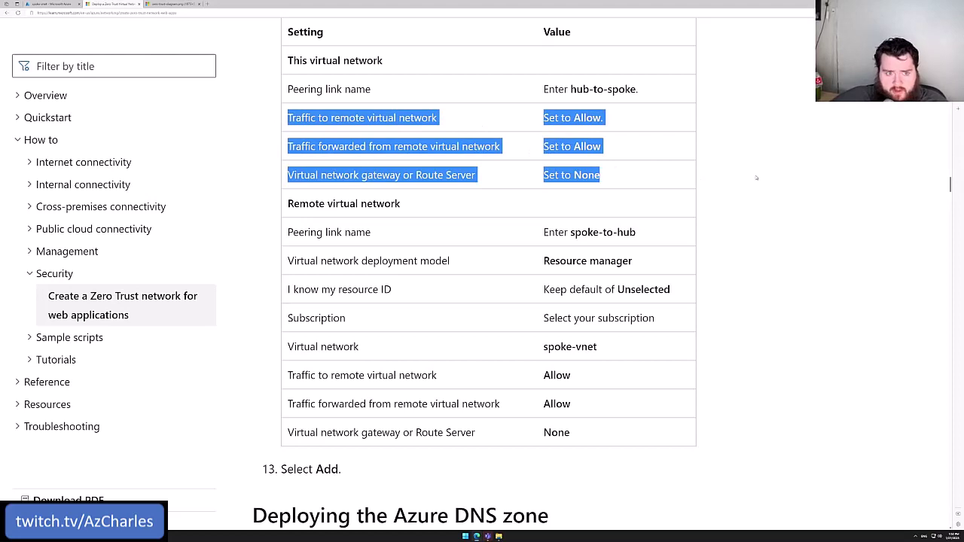
pyautogui.click(539, 155)
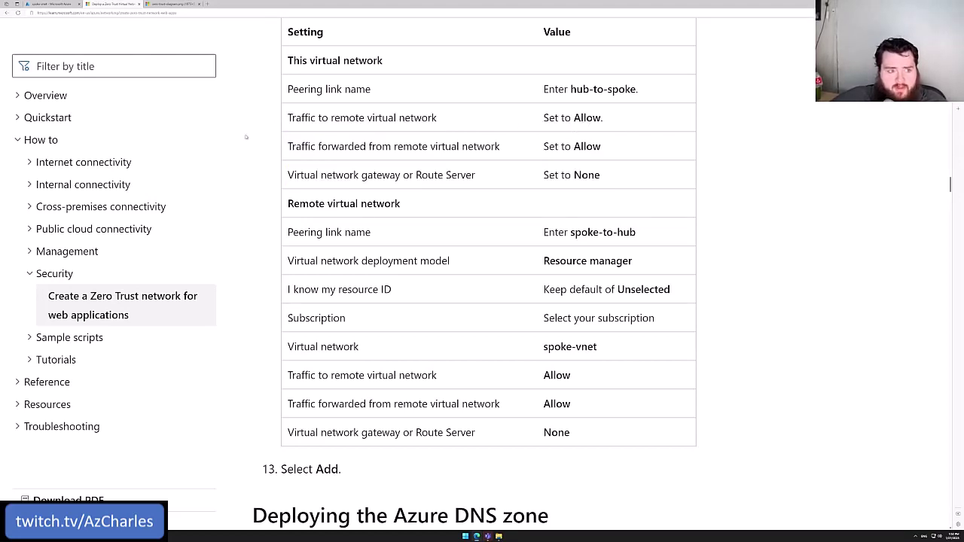
pyautogui.moveTo(288, 117); pyautogui.dragTo(427, 117)
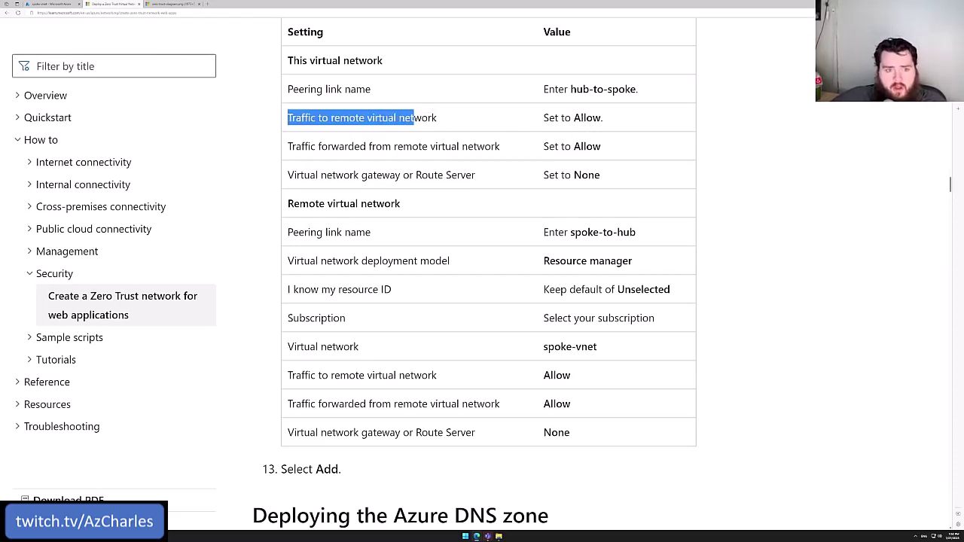
pyautogui.doubleClick(589, 118)
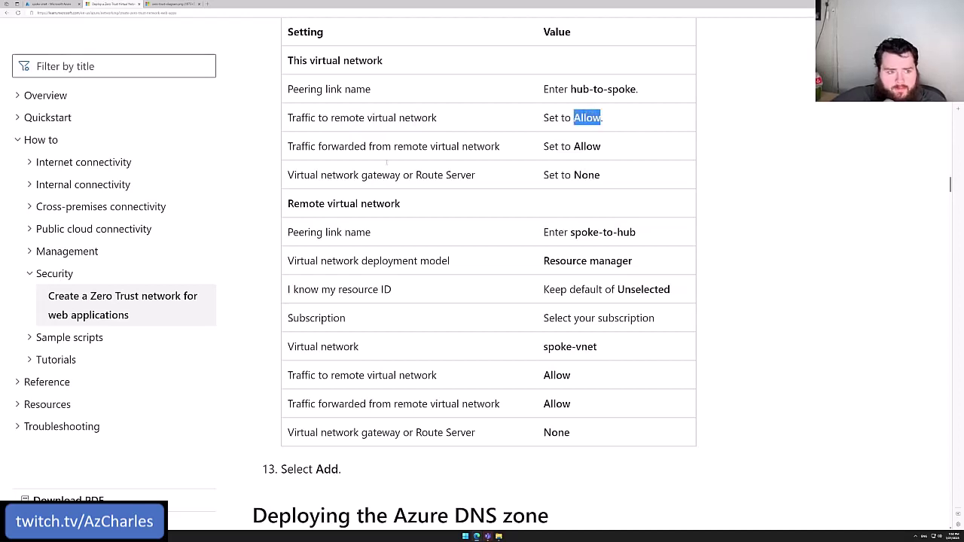
pyautogui.doubleClick(341, 146)
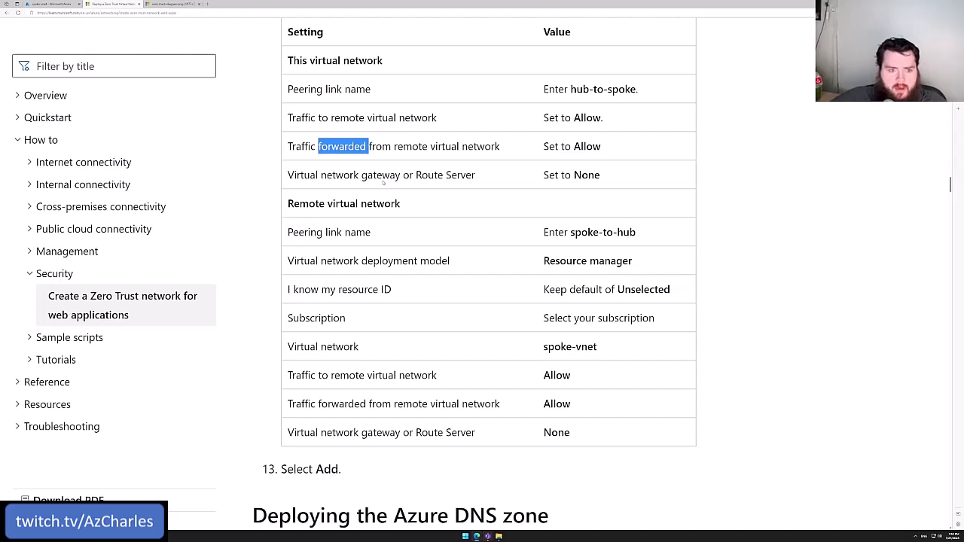
pyautogui.moveTo(288, 175); pyautogui.dragTo(395, 175)
pyautogui.click(401, 175)
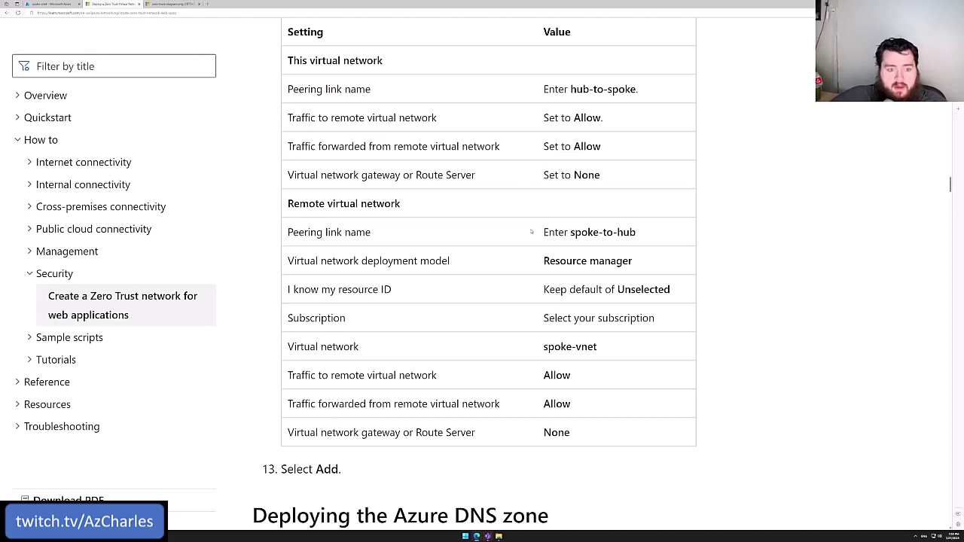
pyautogui.moveTo(569, 89); pyautogui.dragTo(640, 86)
pyautogui.click(647, 77)
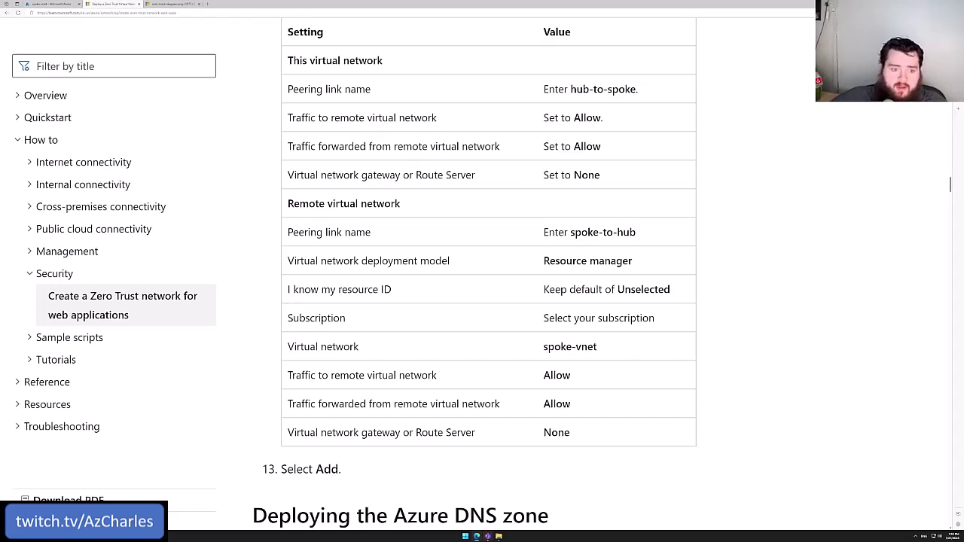
pyautogui.moveTo(570, 232); pyautogui.dragTo(660, 228)
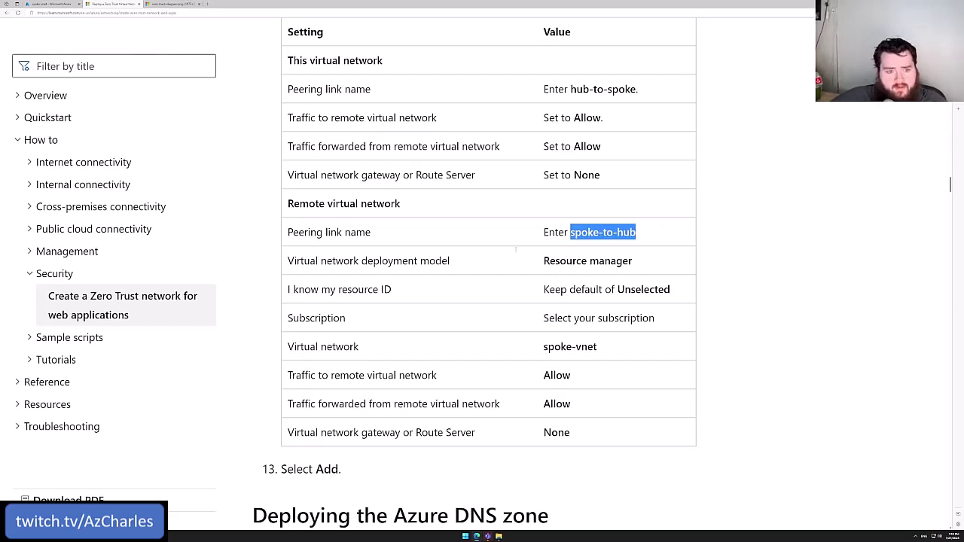
# - Switch to the Azure portal and start adding a peering on the hub-vnet virtual network
pyautogui.click(52, 6)
pyautogui.click(256, 30)
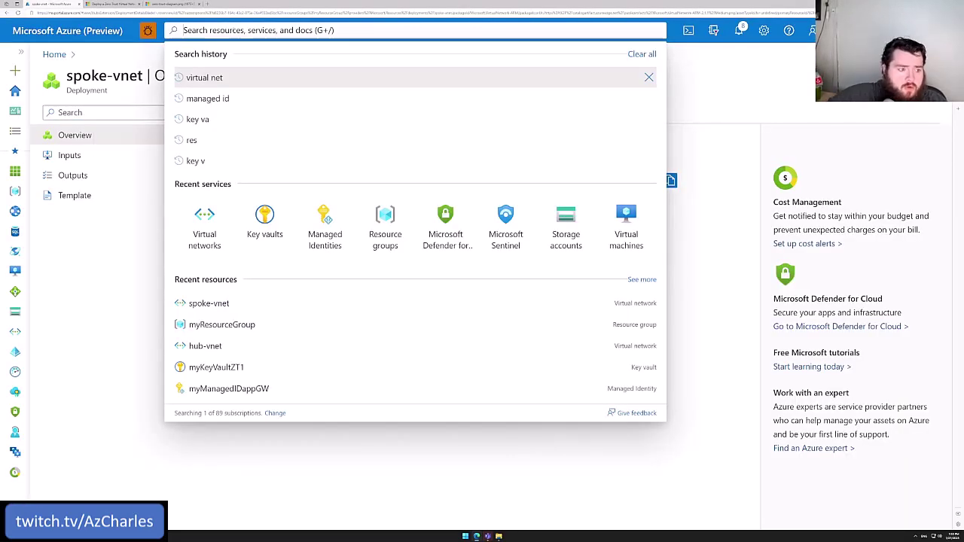
pyautogui.click(204, 226)
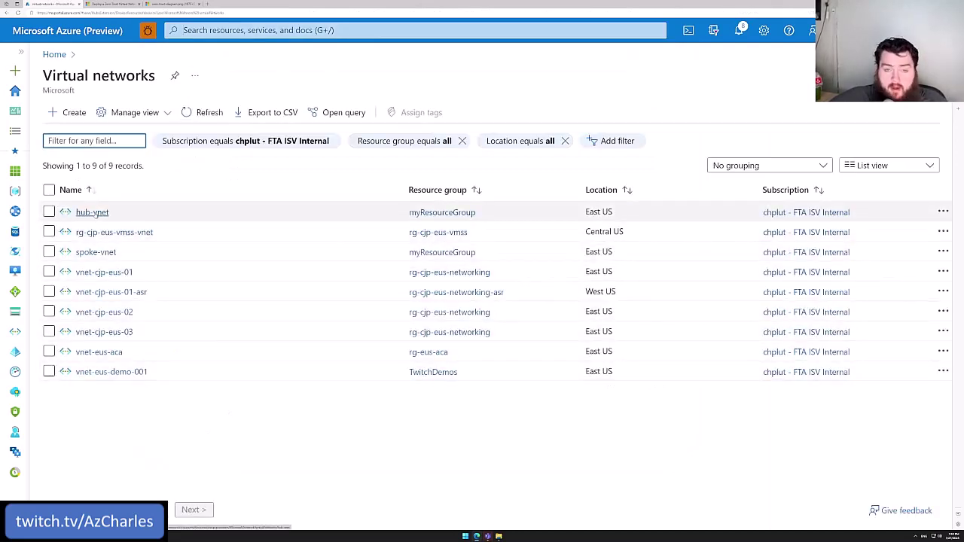
pyautogui.click(91, 213)
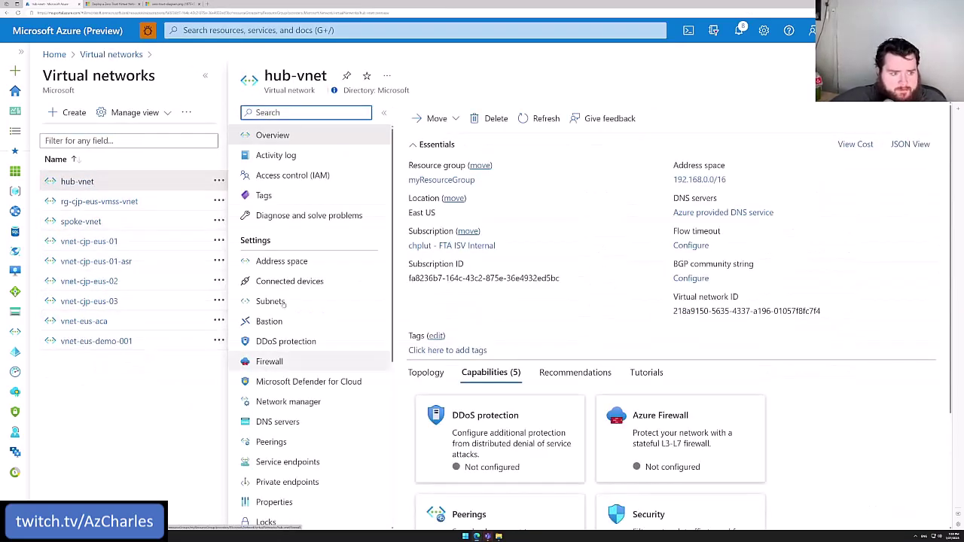
pyautogui.click(273, 442)
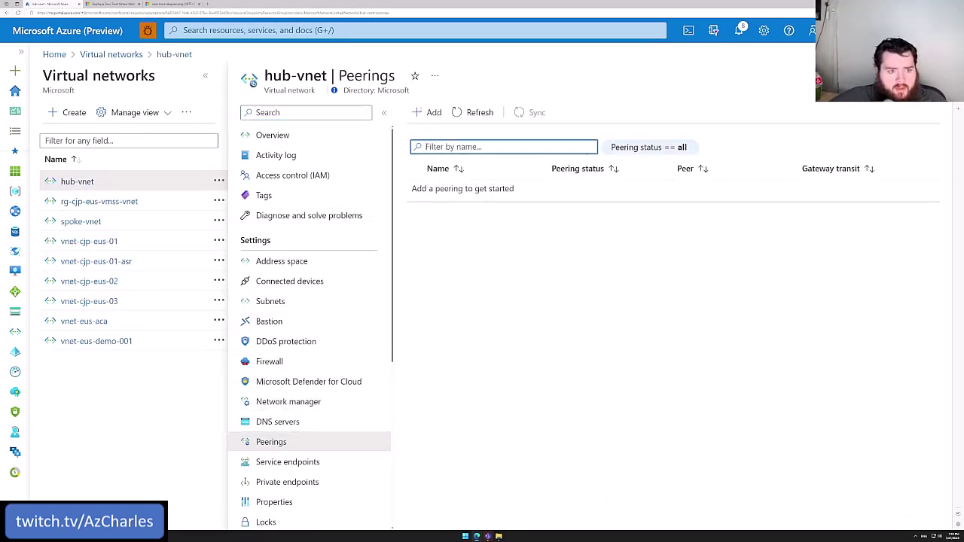
pyautogui.click(427, 112)
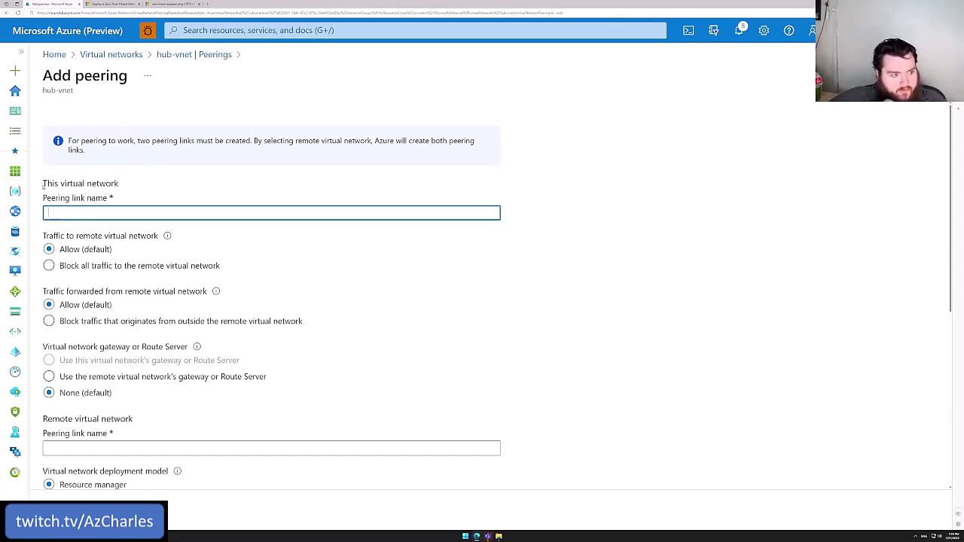
# - Name this virtual network's peering link hub-to-spoke
pyautogui.moveTo(43, 185); pyautogui.dragTo(120, 184)
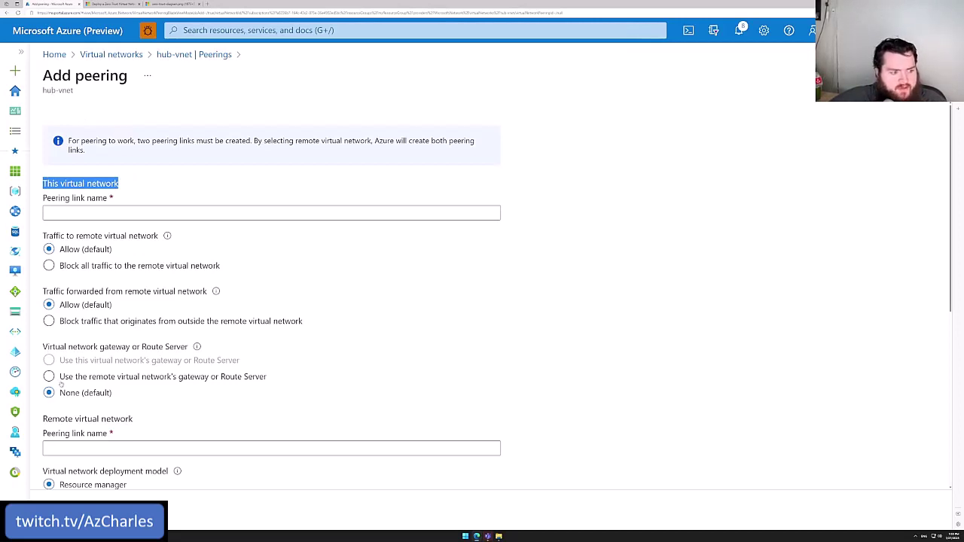
pyautogui.moveTo(43, 420); pyautogui.dragTo(146, 414)
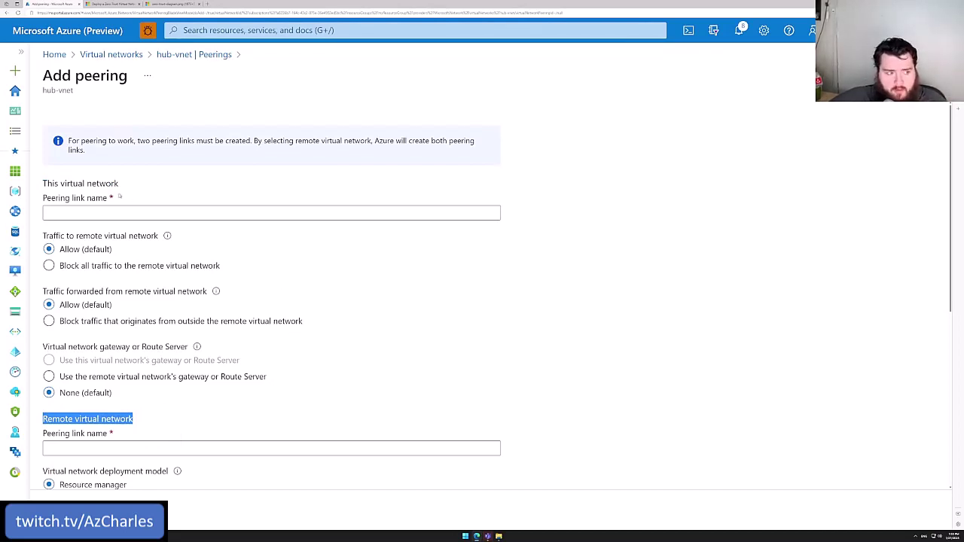
pyautogui.click(93, 214)
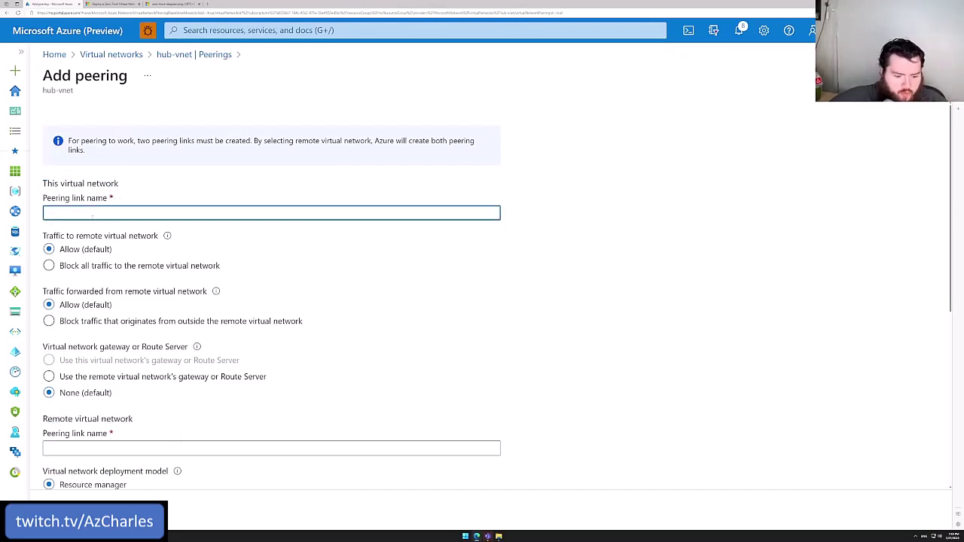
pyautogui.write('hub')
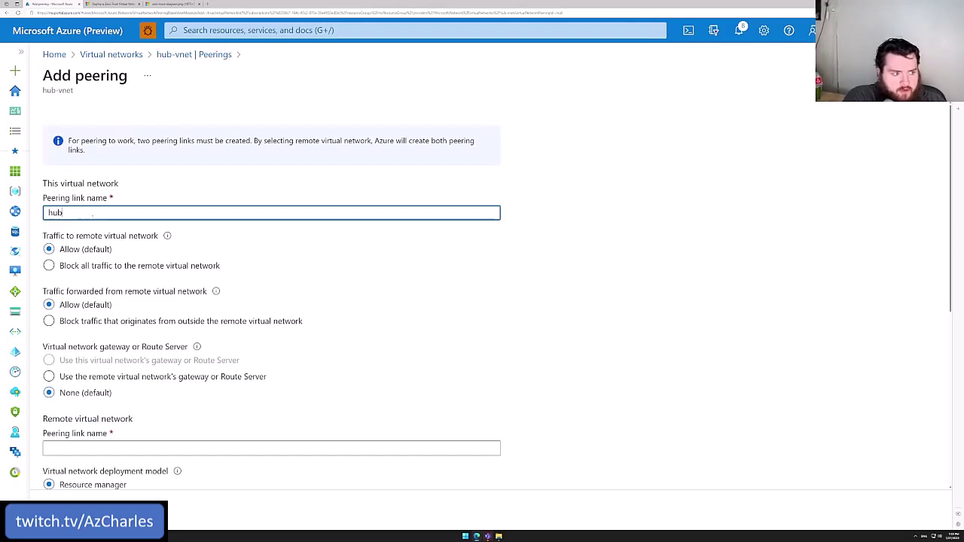
pyautogui.write('-to-spoke')
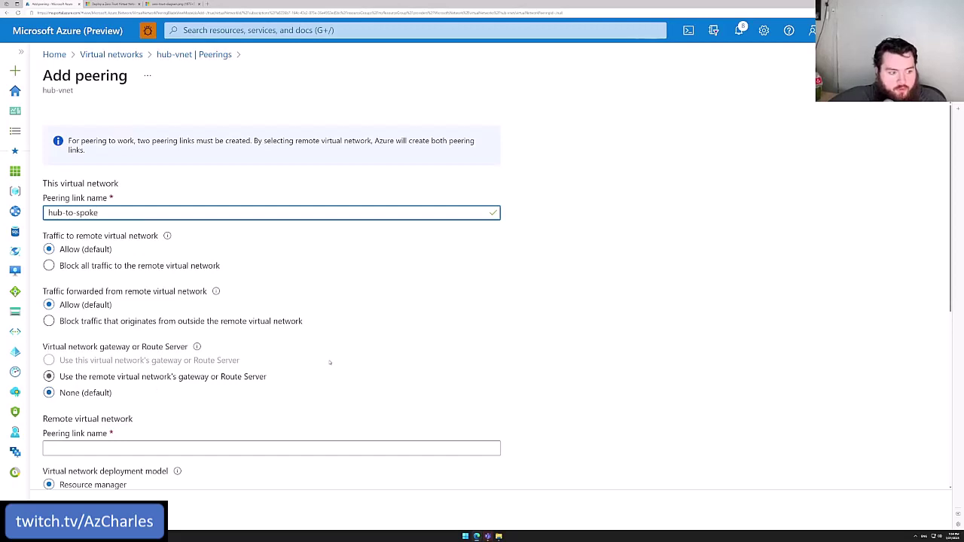
# - Name the remote virtual network's peering link spoke-to-hub
pyautogui.scroll(-1, 293, 293)
pyautogui.scroll(-2, 276, 306)
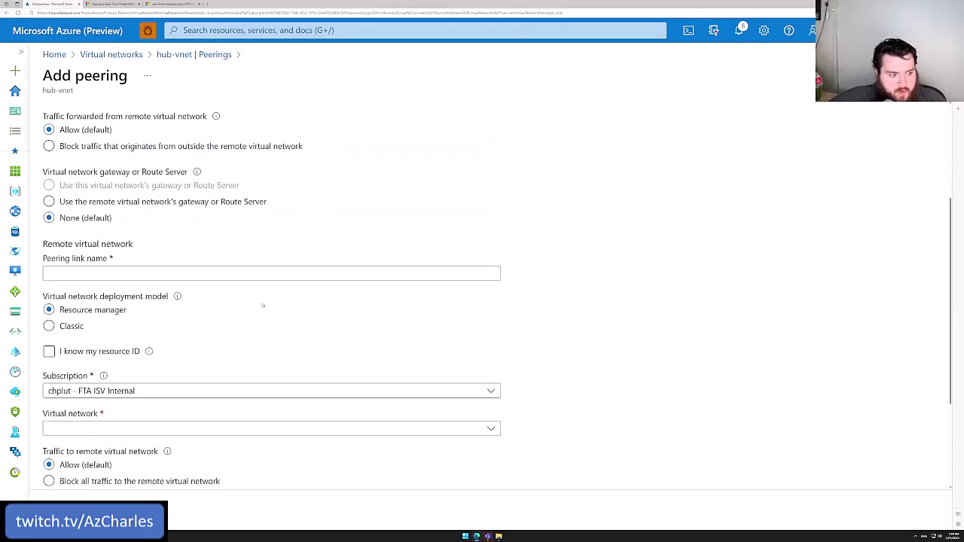
pyautogui.click(122, 274)
pyautogui.write('spoke-to-')
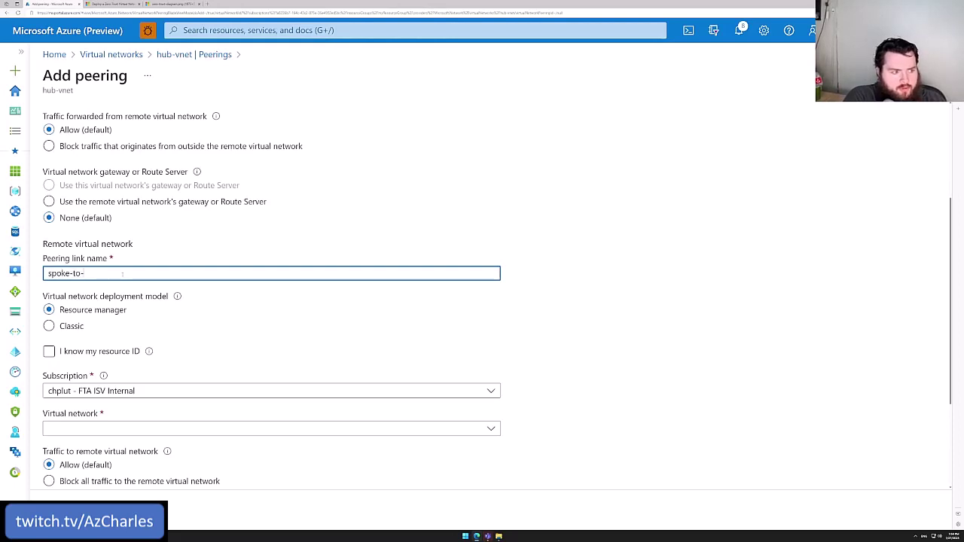
pyautogui.write('hub')
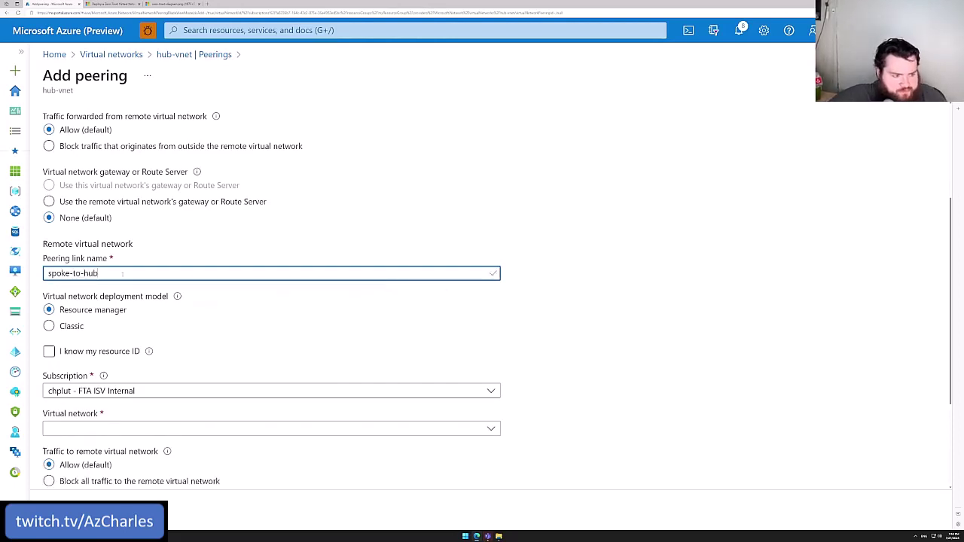
# - Select spoke-vnet as the remote virtual network to peer with
pyautogui.scroll(-1, 137, 246)
pyautogui.scroll(-1, 137, 246)
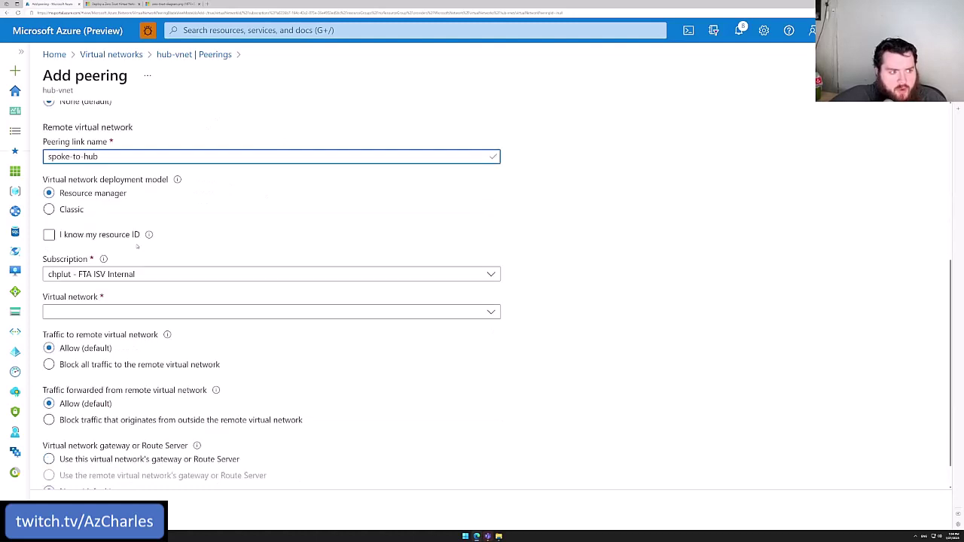
pyautogui.scroll(1, 124, 220)
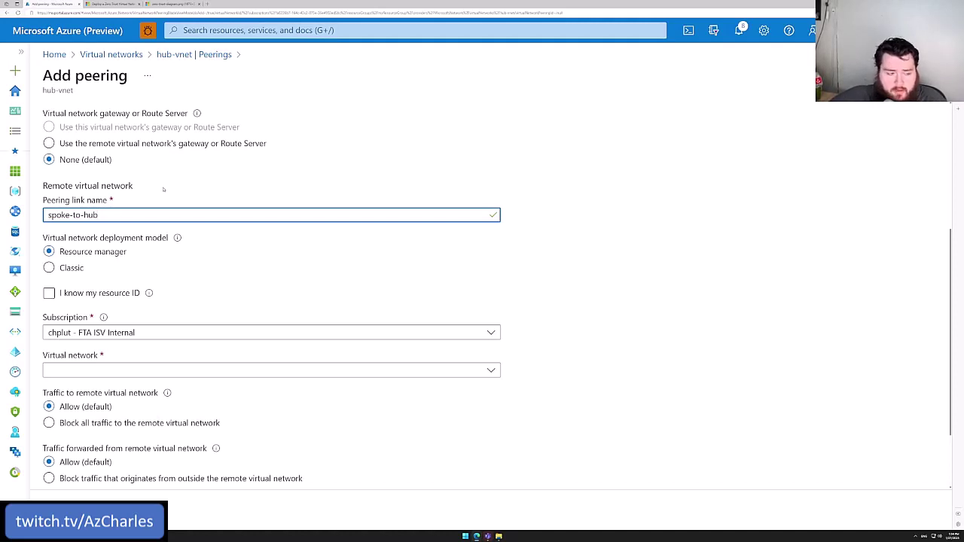
pyautogui.moveTo(102, 319)
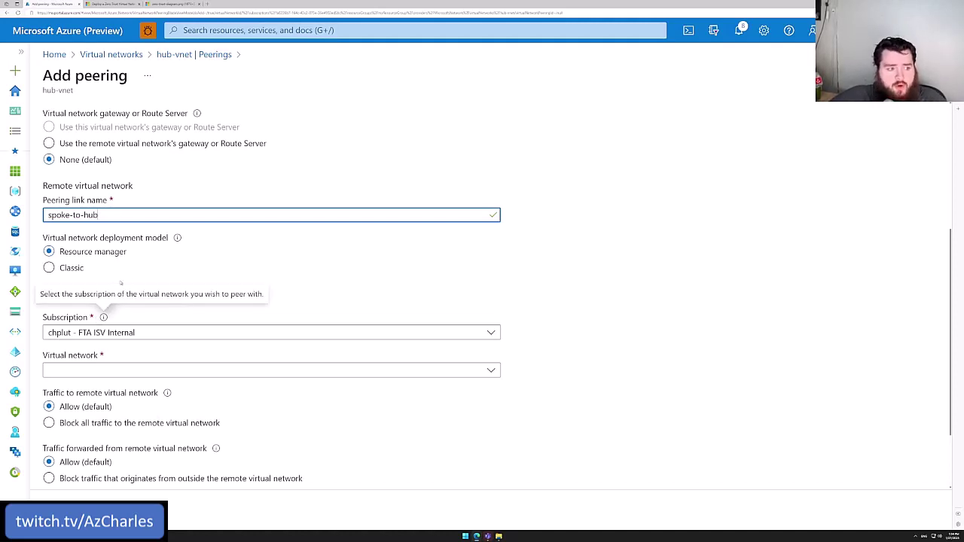
pyautogui.click(122, 292)
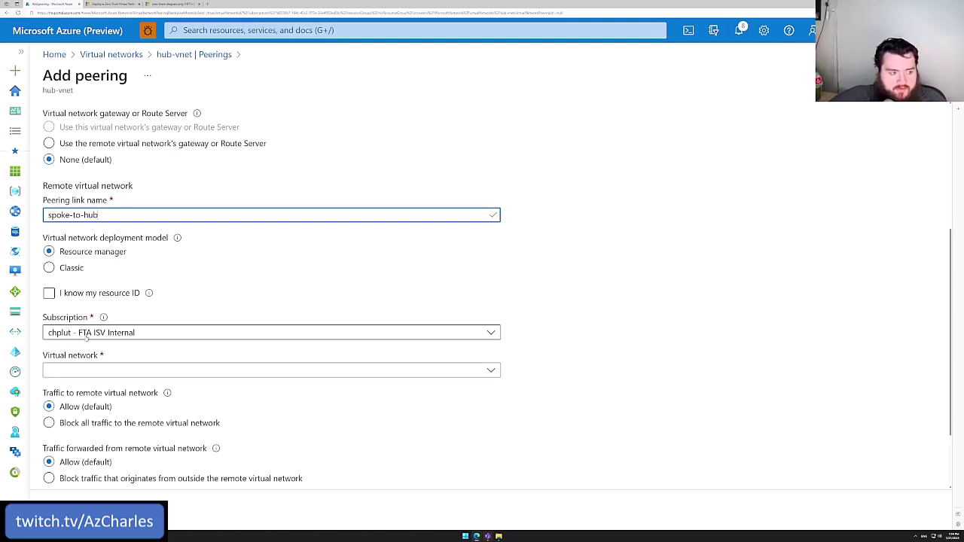
pyautogui.click(155, 370)
pyautogui.write('spoke')
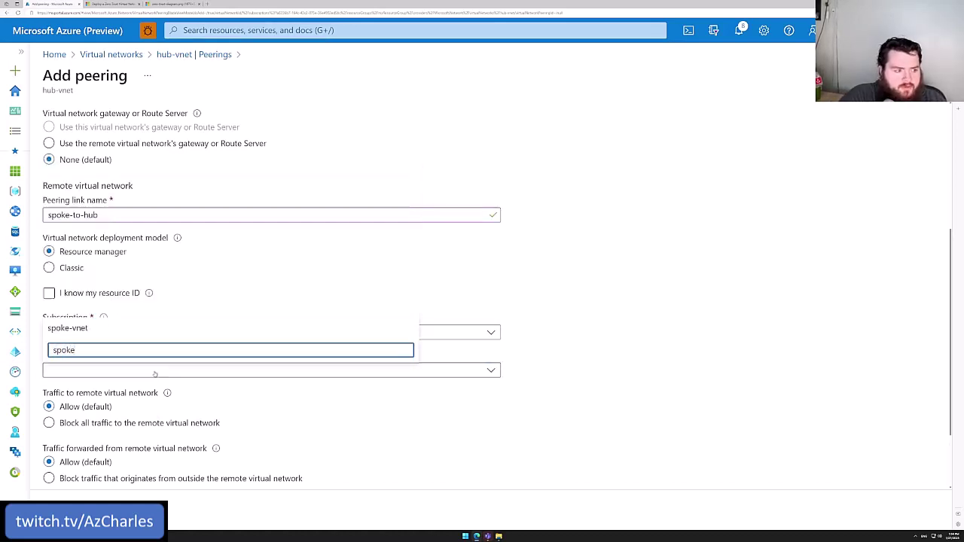
pyautogui.click(150, 329)
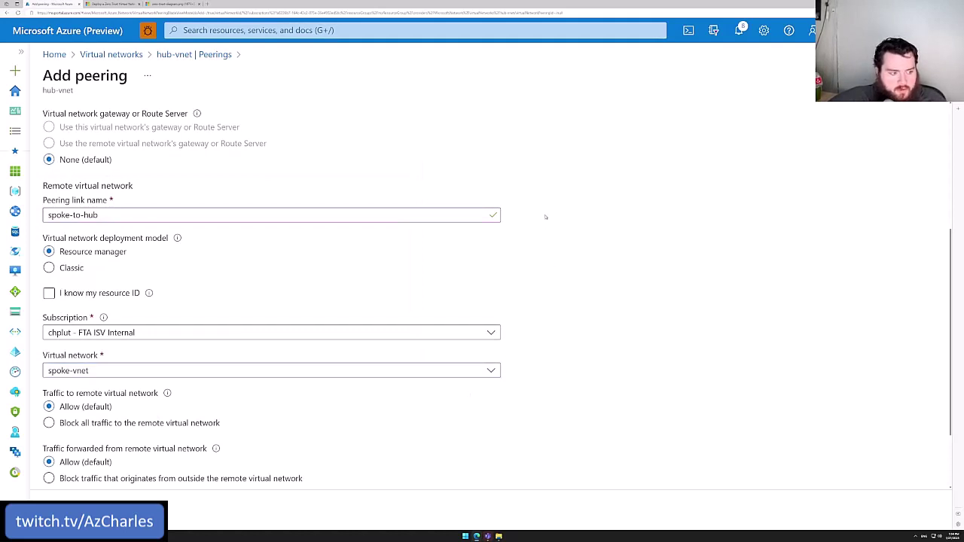
# - Keep the default traffic and gateway options for the remote virtual network and add the peering between hub-vnet and spoke-vnet
pyautogui.scroll(-2, 545, 217)
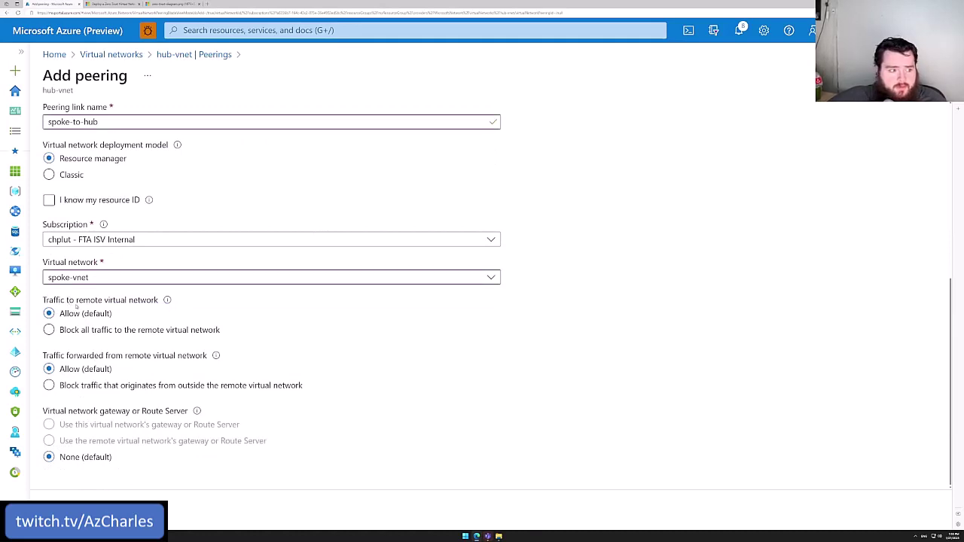
pyautogui.doubleClick(78, 300)
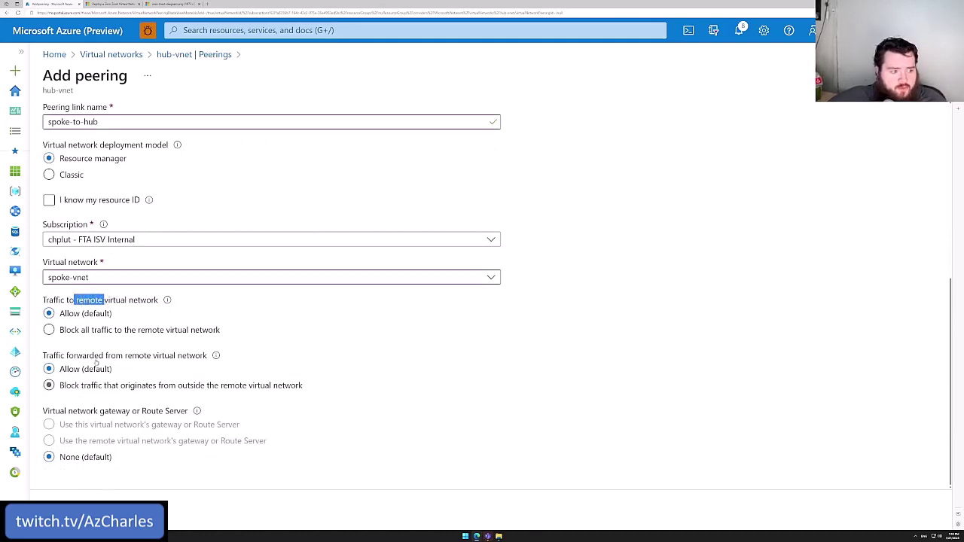
pyautogui.moveTo(66, 355); pyautogui.dragTo(88, 355)
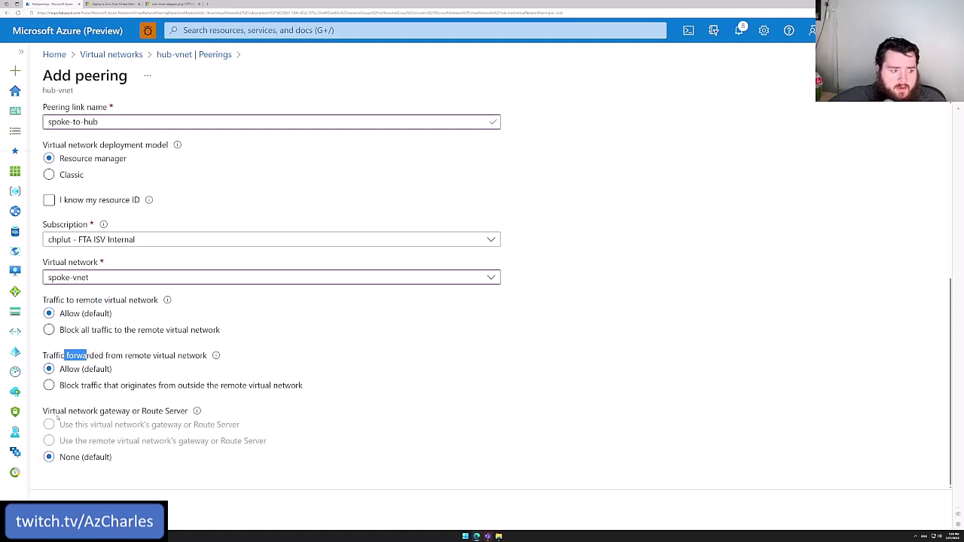
pyautogui.click(464, 371)
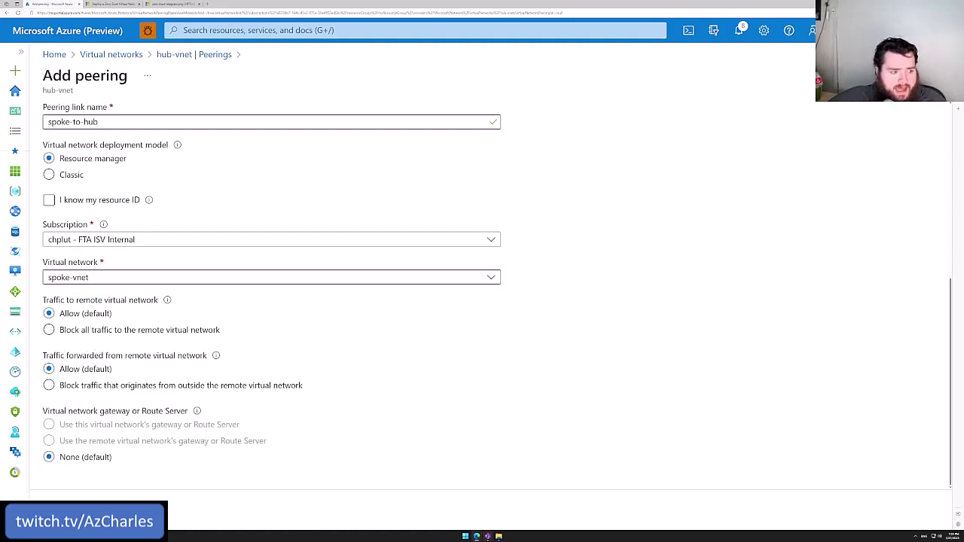
pyautogui.click(60, 510)
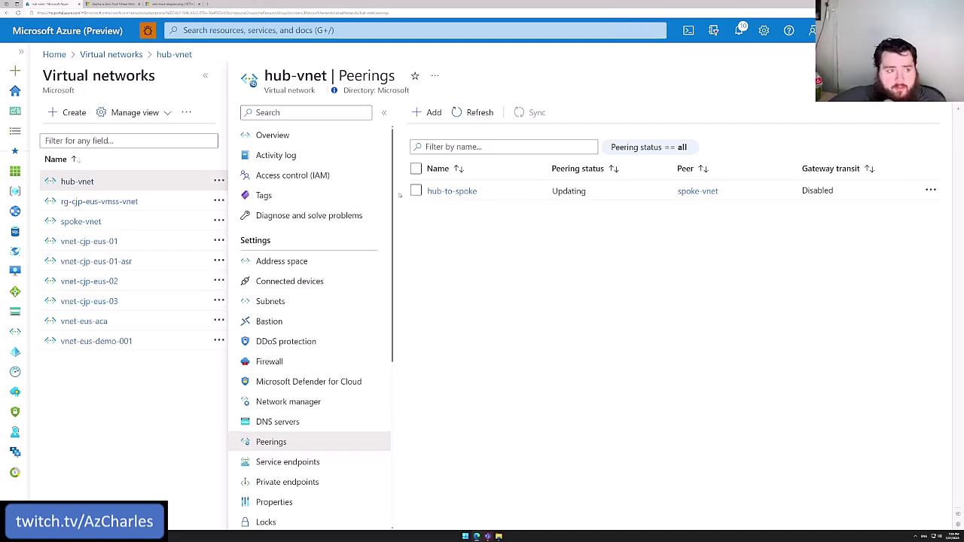
# - Refresh the hub-vnet peerings list and check the peering status of hub-to-spoke
pyautogui.click(477, 113)
pyautogui.moveTo(592, 191); pyautogui.dragTo(551, 194)
pyautogui.click(558, 265)
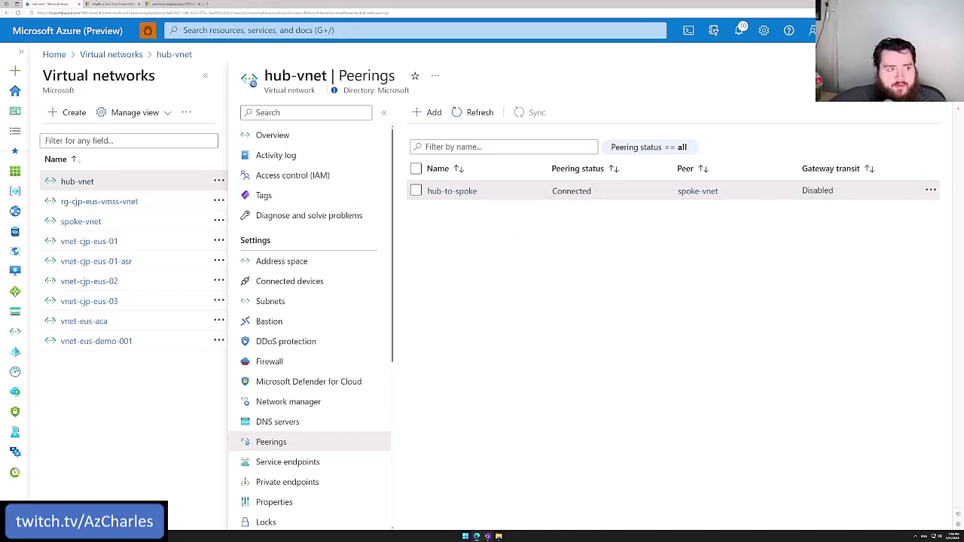
# - Review the Zero Trust architecture diagram and read the Microsoft Learn guide's section on deploying the Azure DNS zone
pyautogui.click(164, 5)
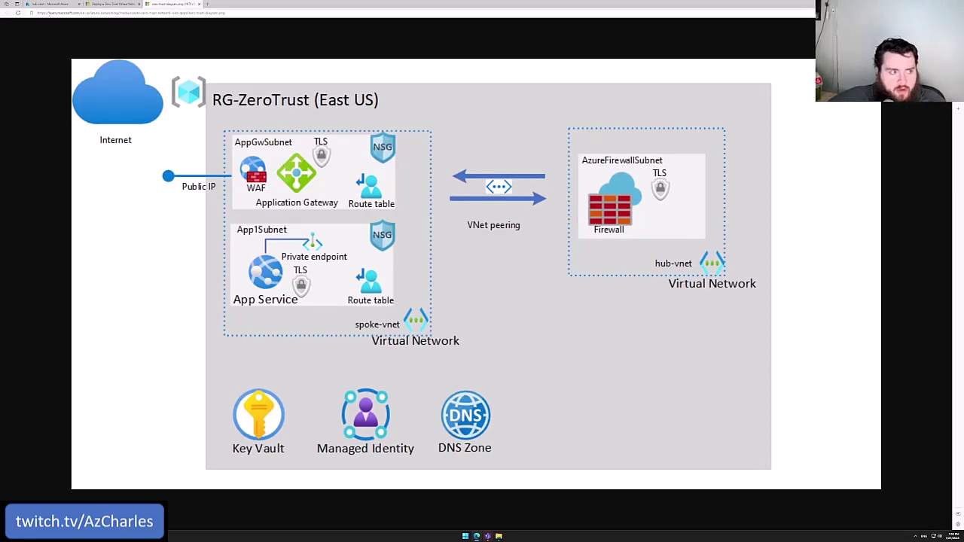
pyautogui.moveTo(52, 9)
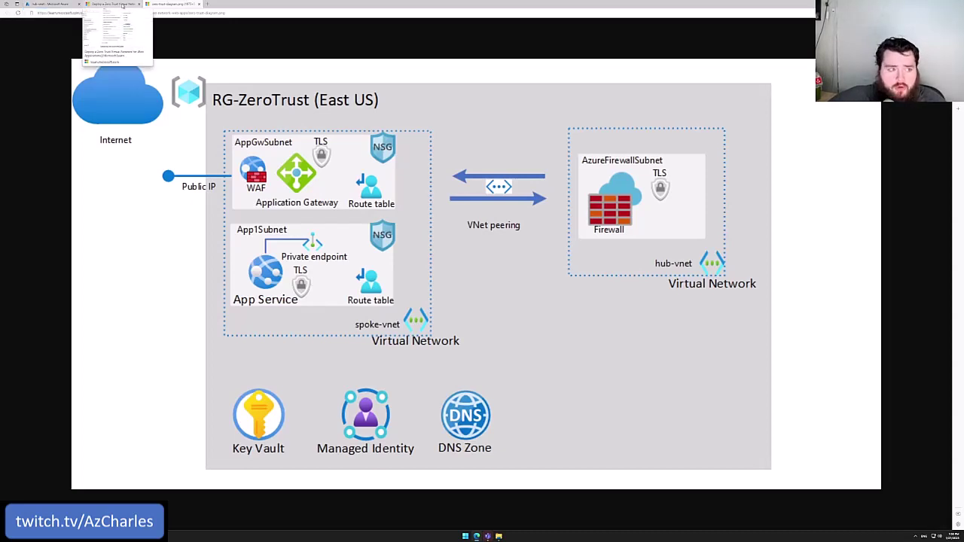
pyautogui.click(123, 5)
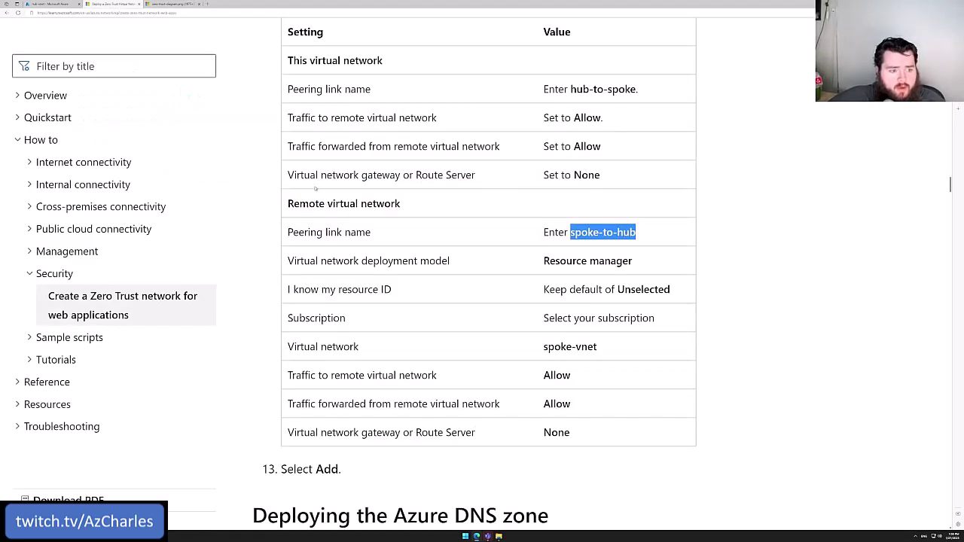
pyautogui.scroll(-4, 315, 188)
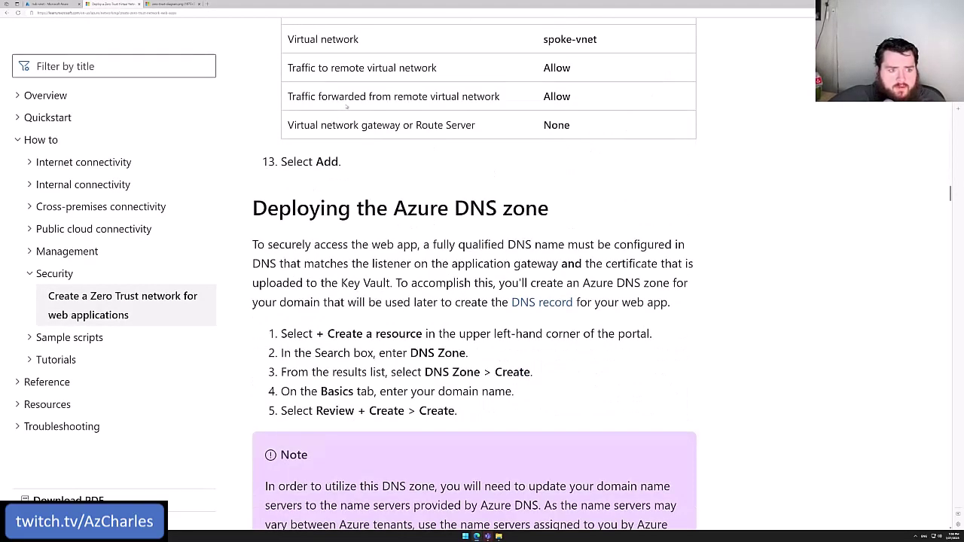
pyautogui.scroll(-1, 346, 106)
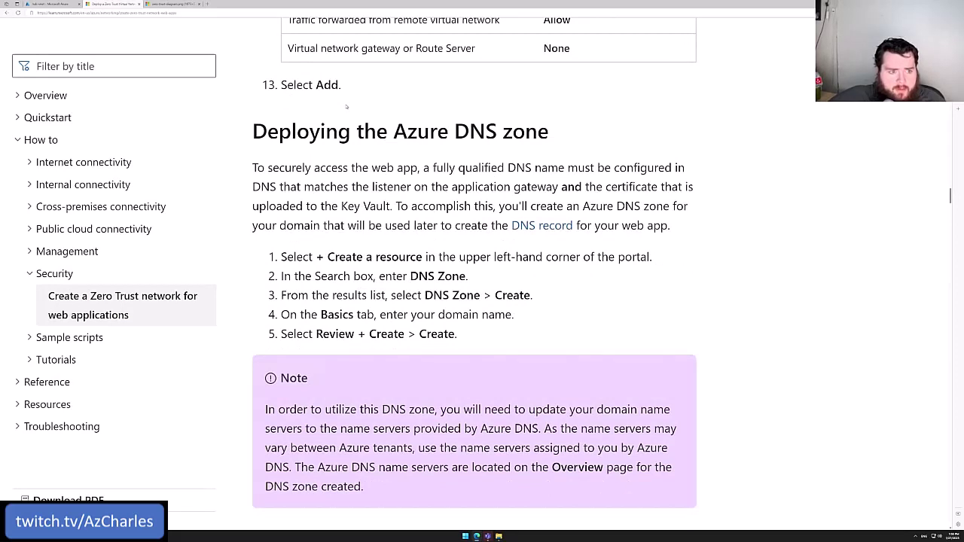
pyautogui.moveTo(388, 131); pyautogui.dragTo(548, 129)
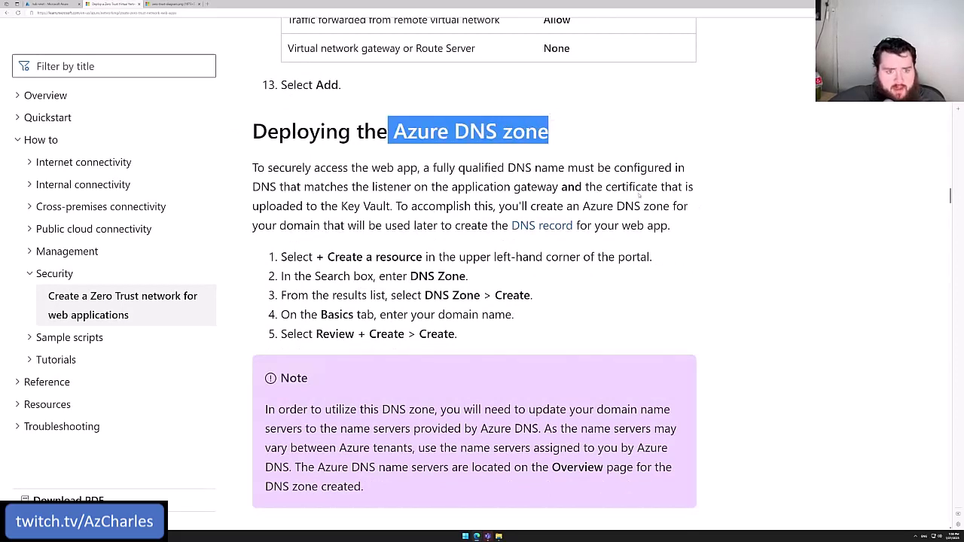
pyautogui.click(559, 112)
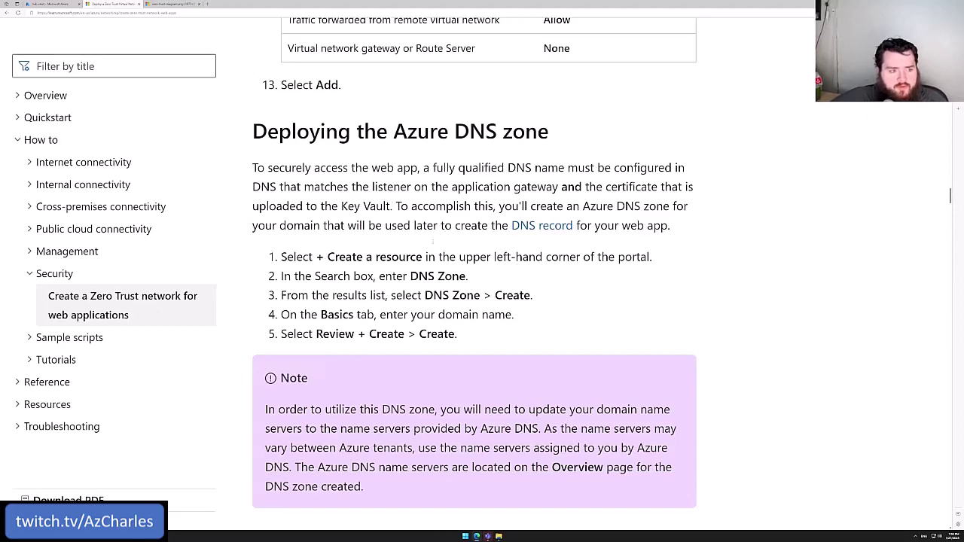
# - Switch to the Azure portal, check the existing DNS zones, and open the form for creating a DNS zone
pyautogui.click(50, 4)
pyautogui.click(430, 31)
pyautogui.write('d')
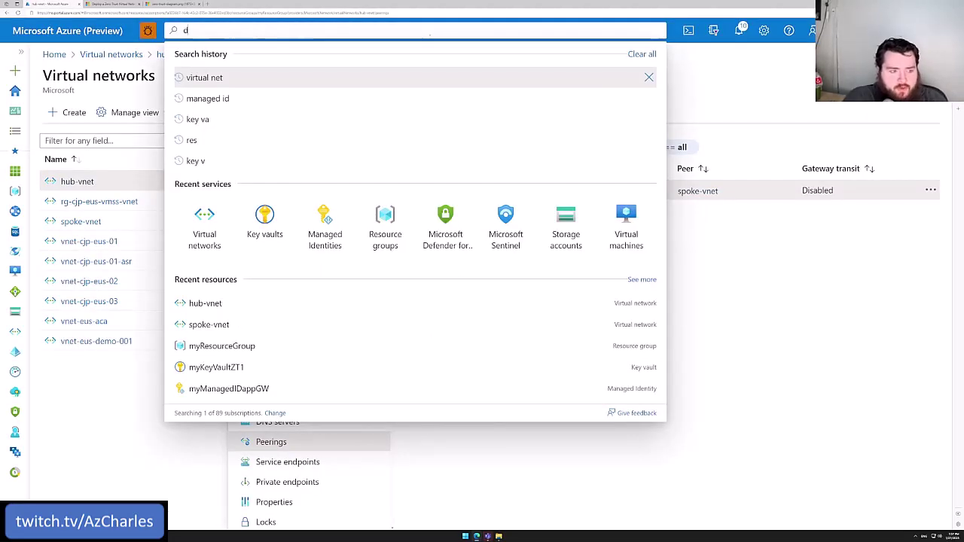
pyautogui.write('ns z')
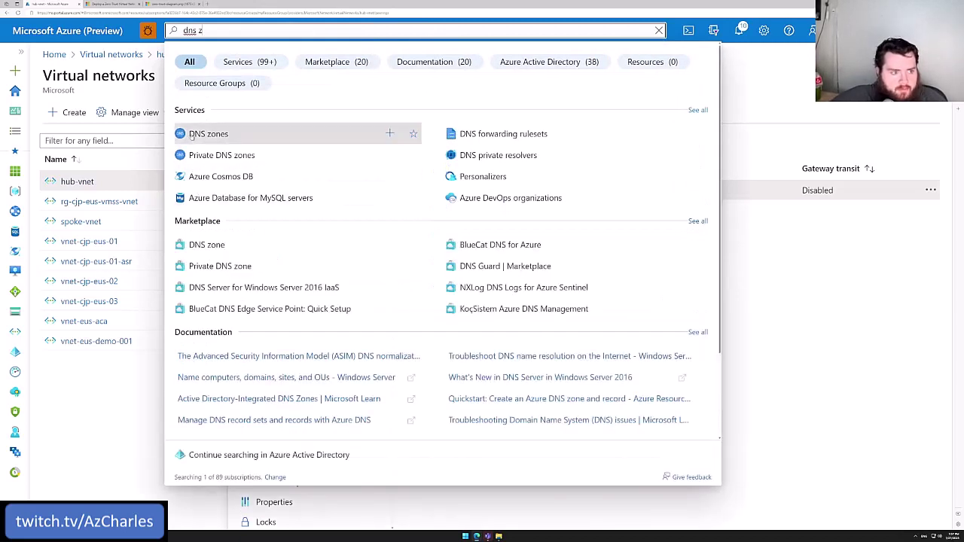
pyautogui.click(208, 134)
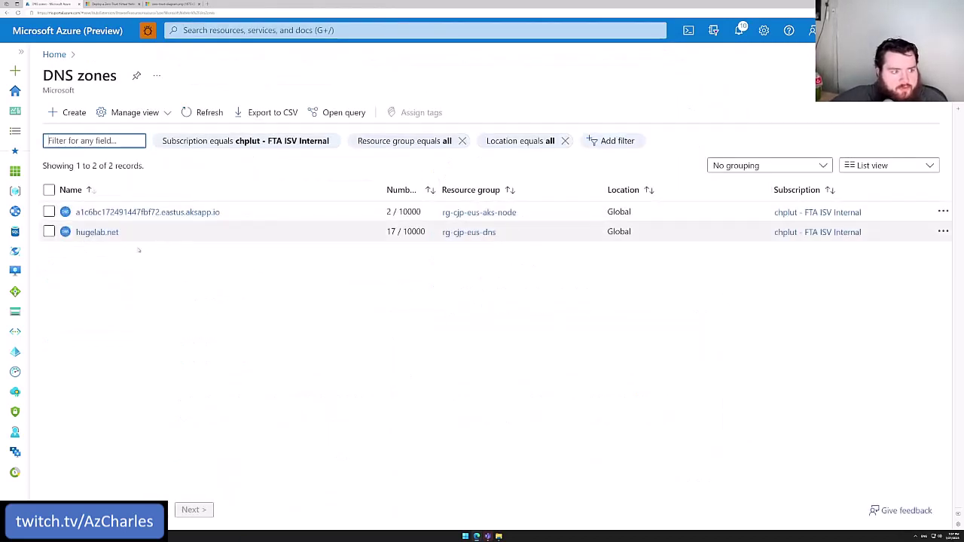
pyautogui.moveTo(127, 236); pyautogui.dragTo(78, 241)
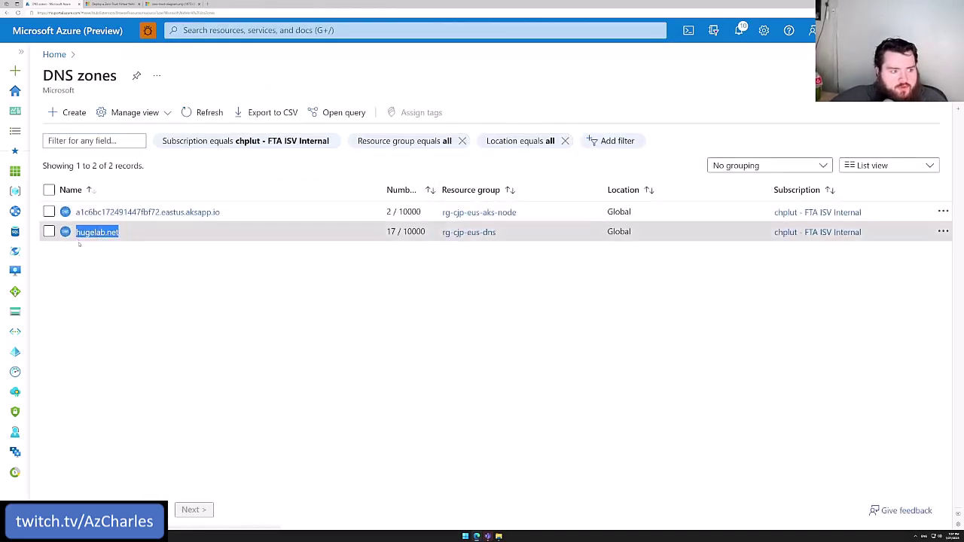
pyautogui.click(146, 294)
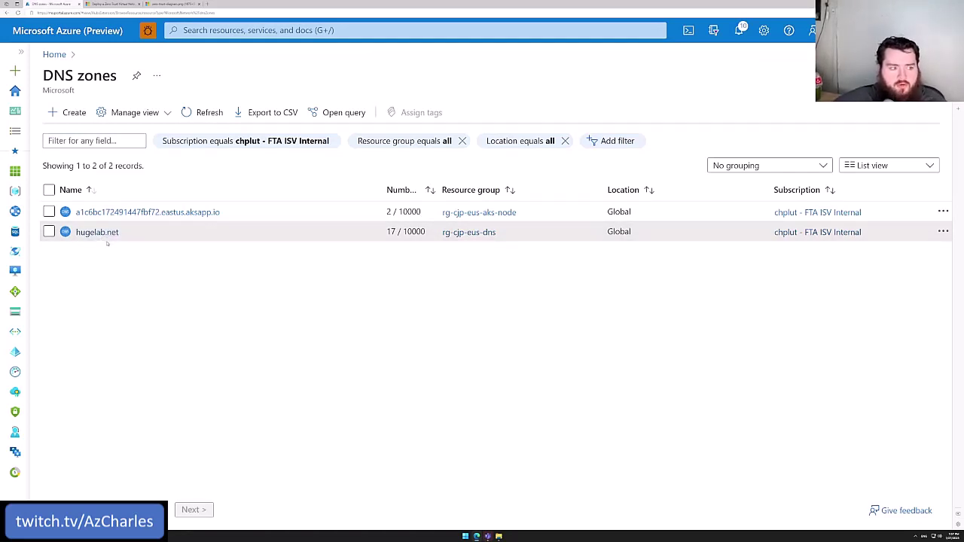
pyautogui.click(72, 114)
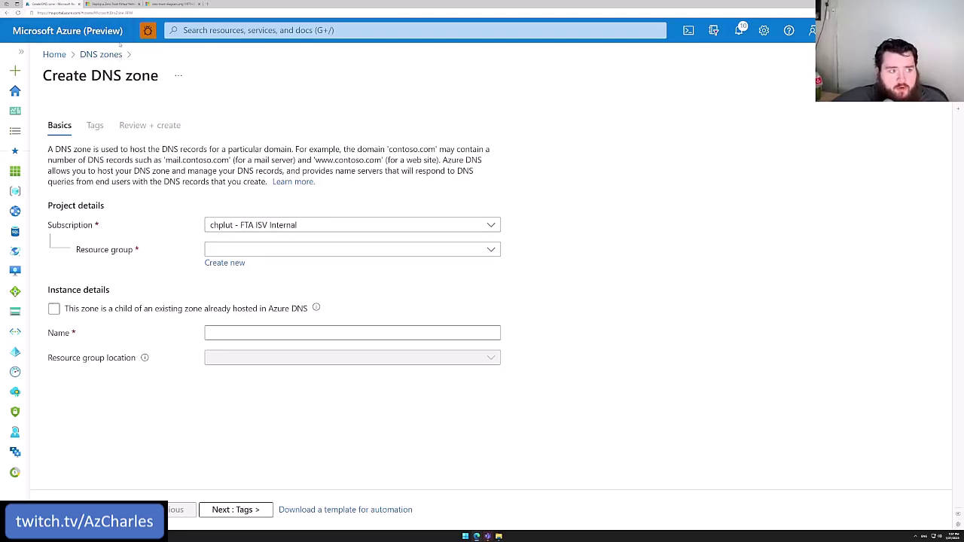
# - Return to the Microsoft Learn guide and examine the Azure App Service section, including the web app's instance details and pricing plan settings
pyautogui.click(123, 4)
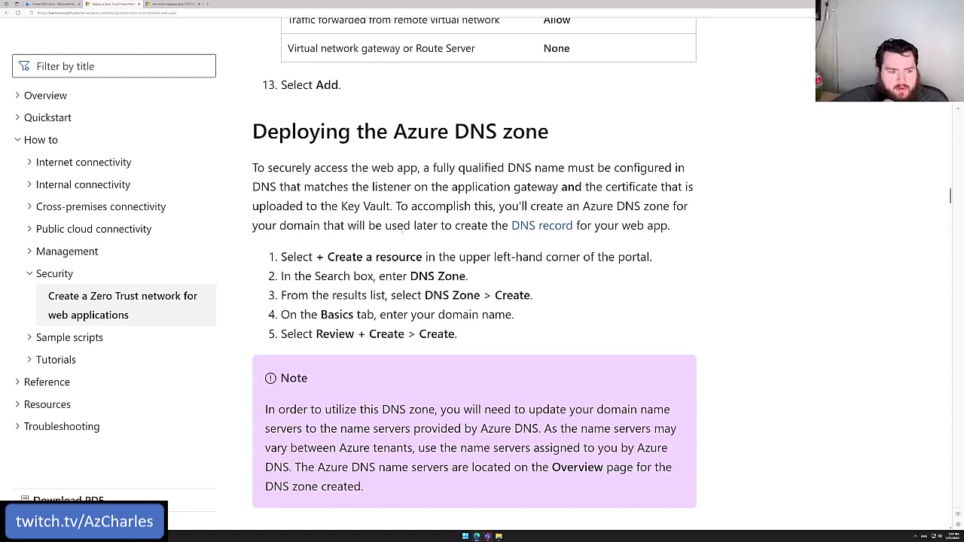
pyautogui.scroll(-1, 402, 230)
pyautogui.scroll(-3, 402, 232)
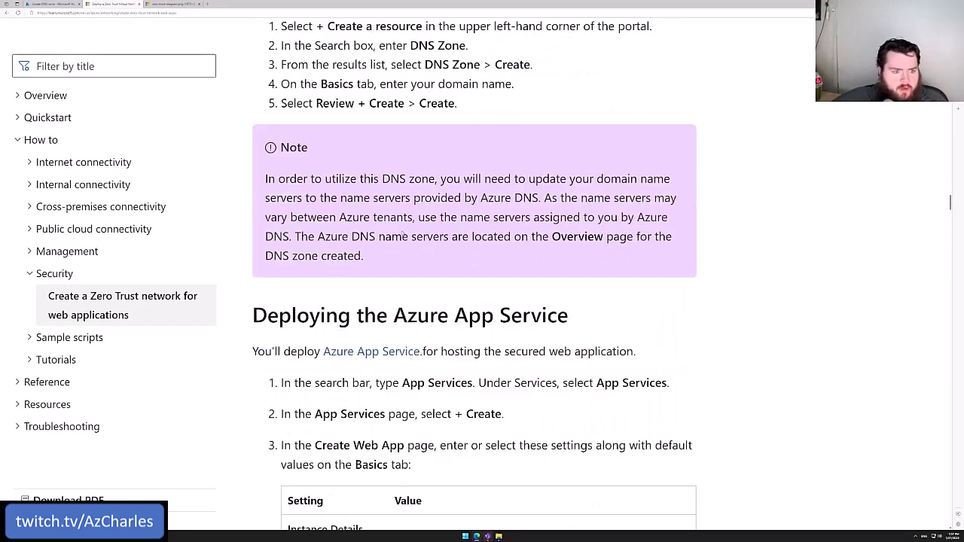
pyautogui.scroll(-2, 411, 210)
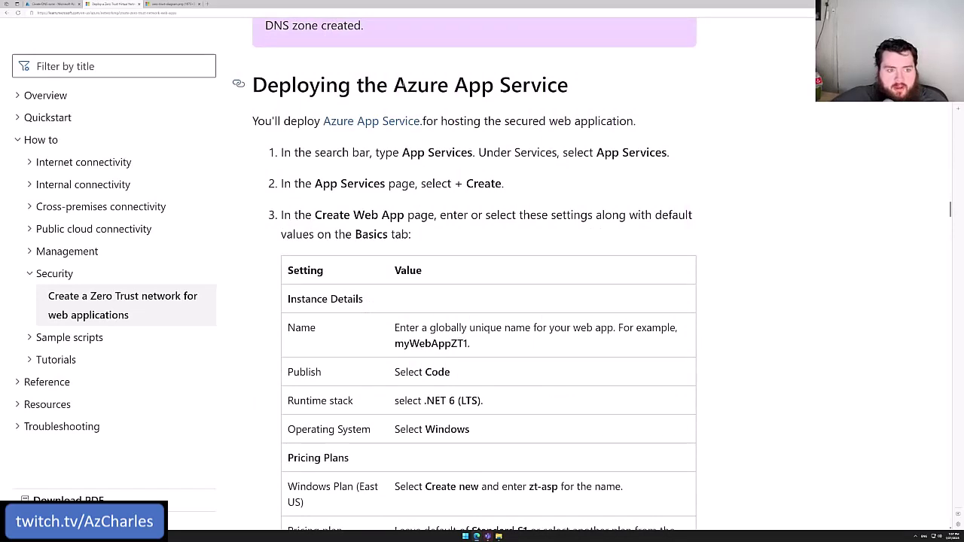
pyautogui.moveTo(406, 85); pyautogui.dragTo(551, 85)
pyautogui.click(548, 144)
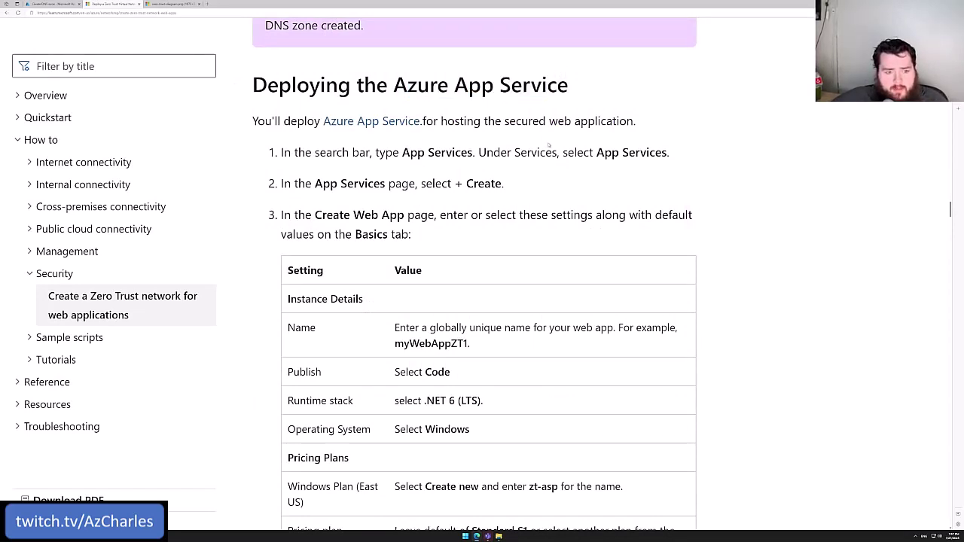
pyautogui.scroll(-1, 549, 144)
pyautogui.moveTo(394, 266); pyautogui.dragTo(468, 266)
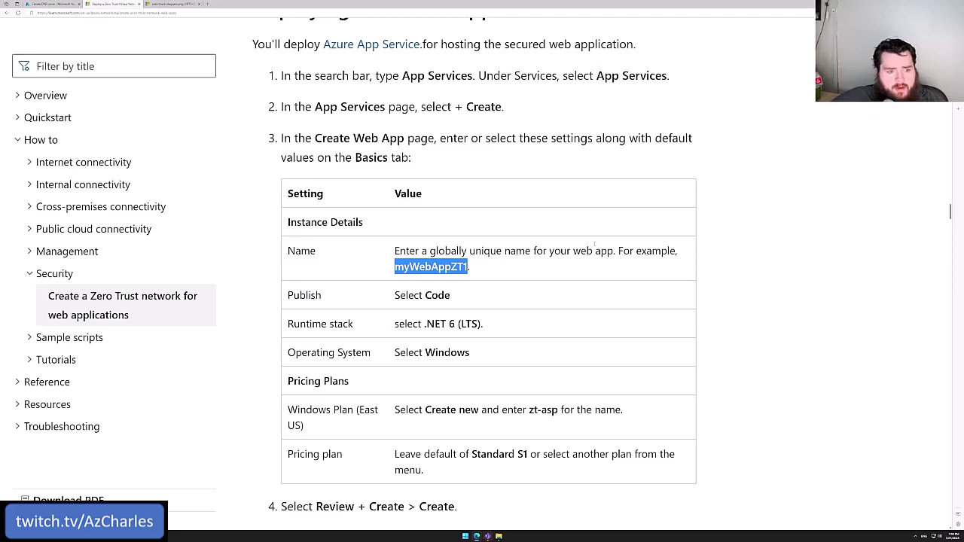
pyautogui.scroll(-1, 595, 244)
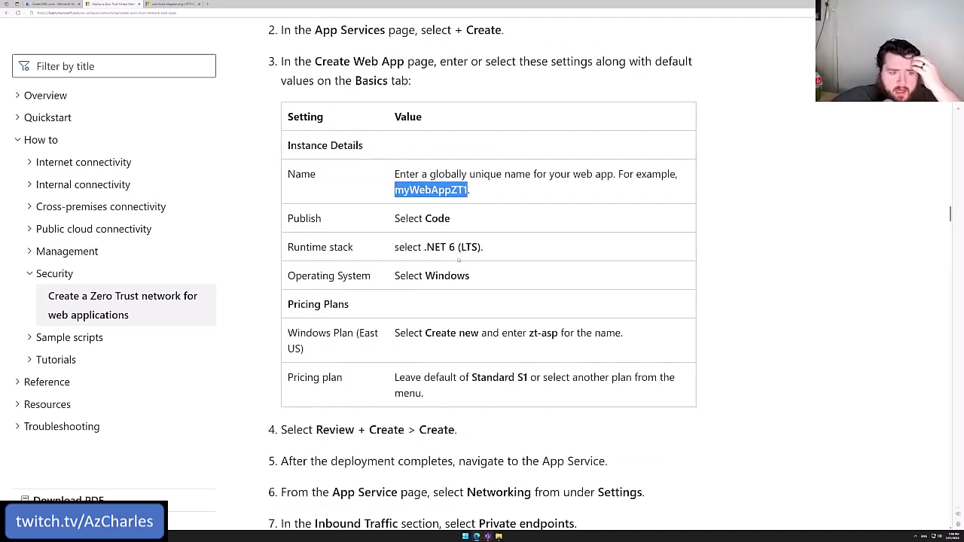
pyautogui.moveTo(425, 219); pyautogui.dragTo(451, 218)
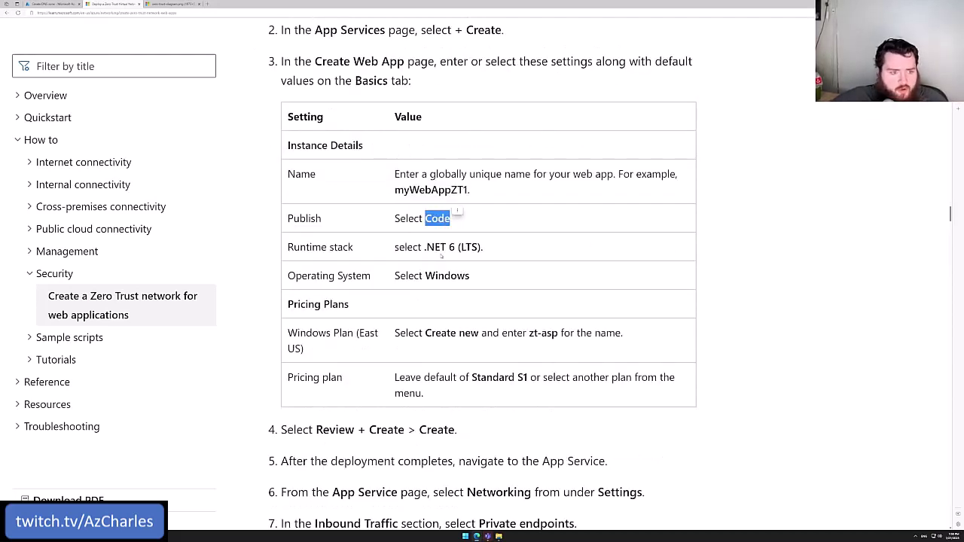
pyautogui.moveTo(425, 247); pyautogui.dragTo(459, 247)
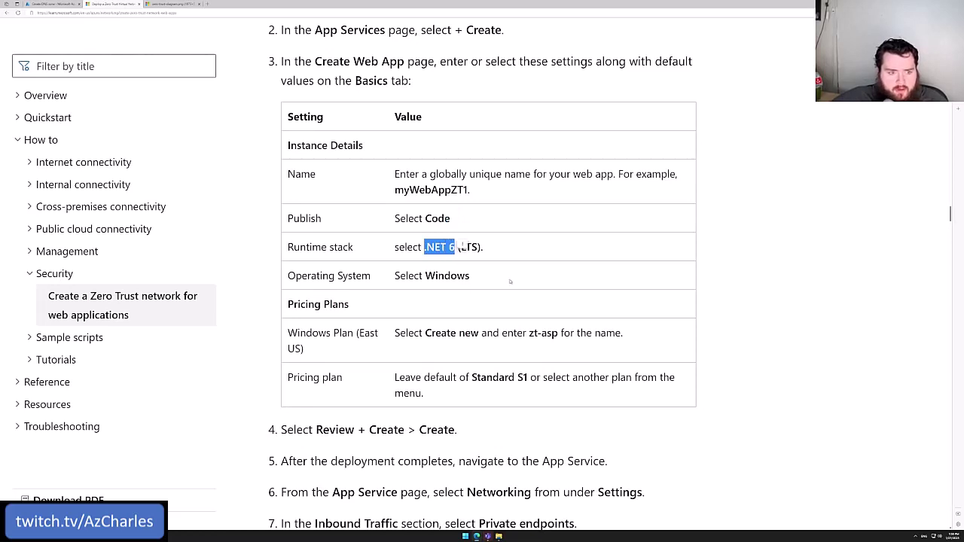
pyautogui.click(475, 291)
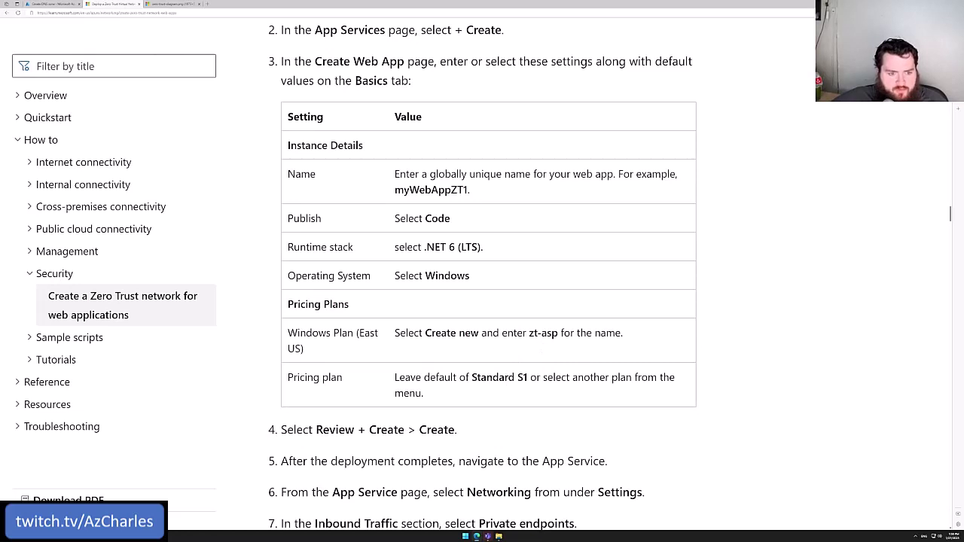
pyautogui.moveTo(471, 377); pyautogui.dragTo(528, 377)
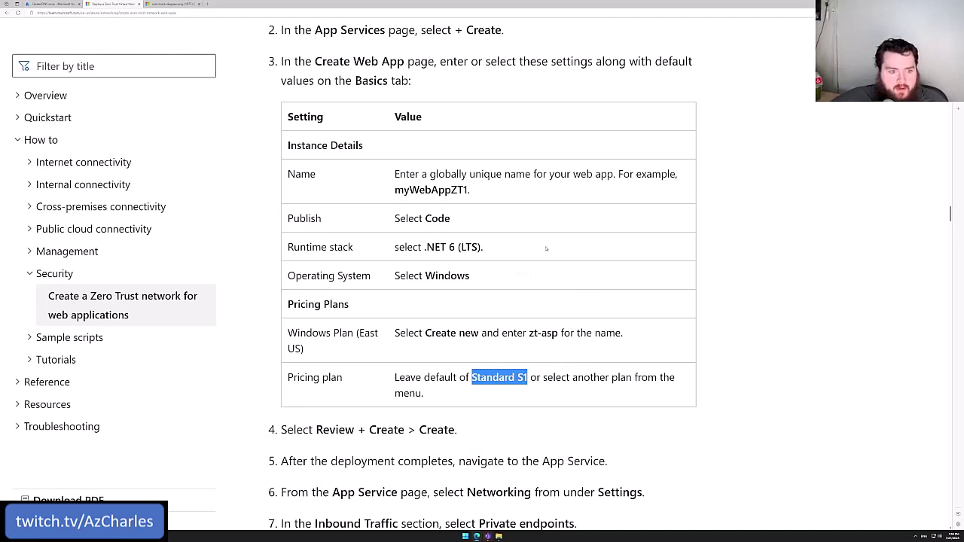
pyautogui.click(579, 386)
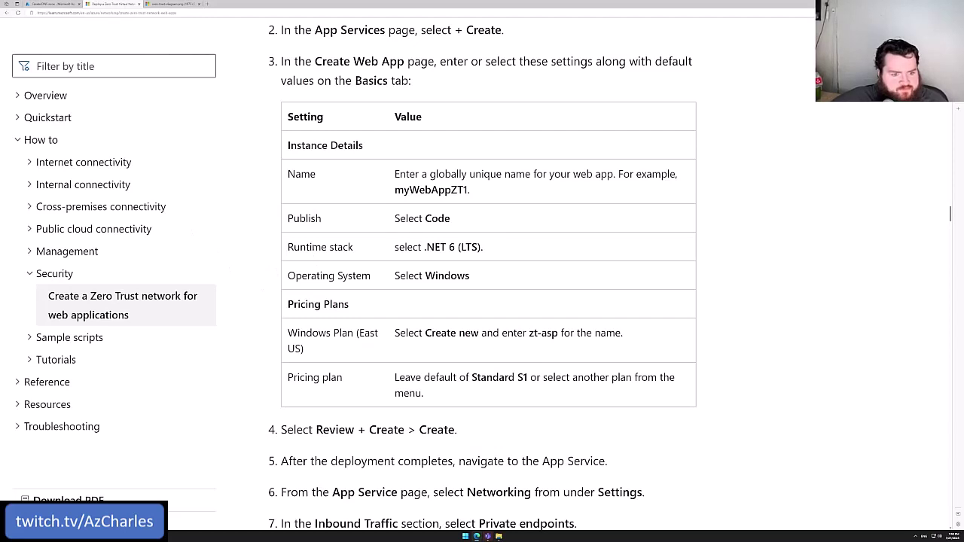
# - Switch to the Azure portal, find App Services and start creating a web app
pyautogui.click(51, 5)
pyautogui.click(257, 30)
pyautogui.write('app ser')
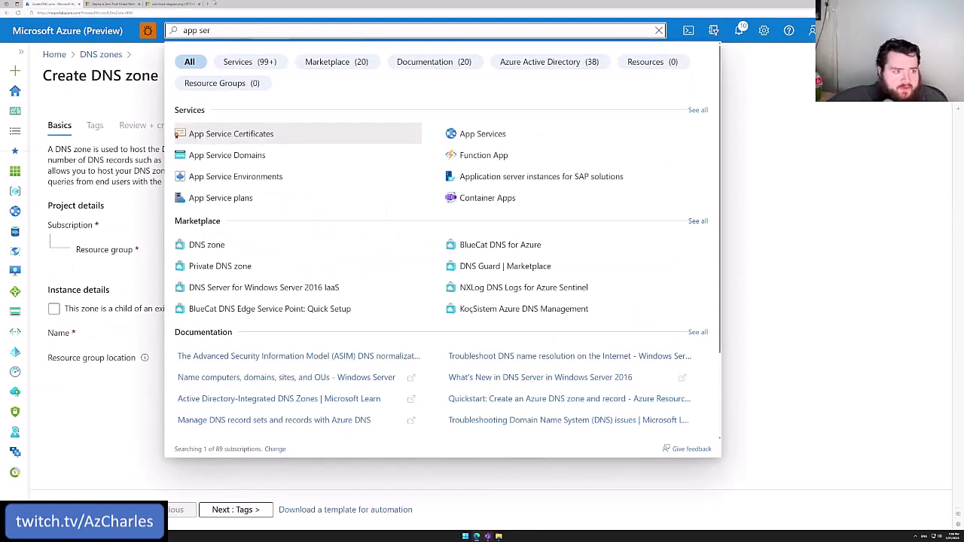
pyautogui.click(482, 133)
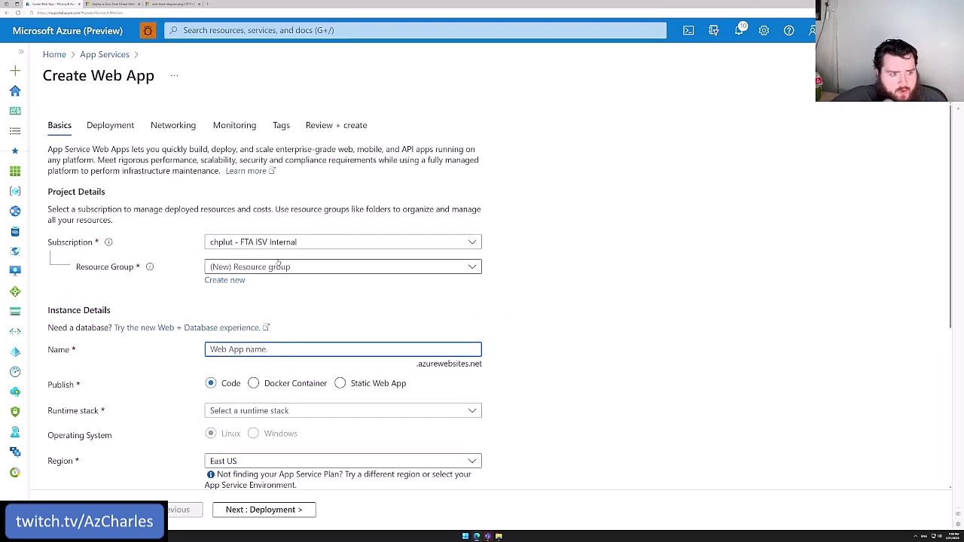
# - Assign the new web app to the existing resource group myResourceGroup
pyautogui.click(280, 265)
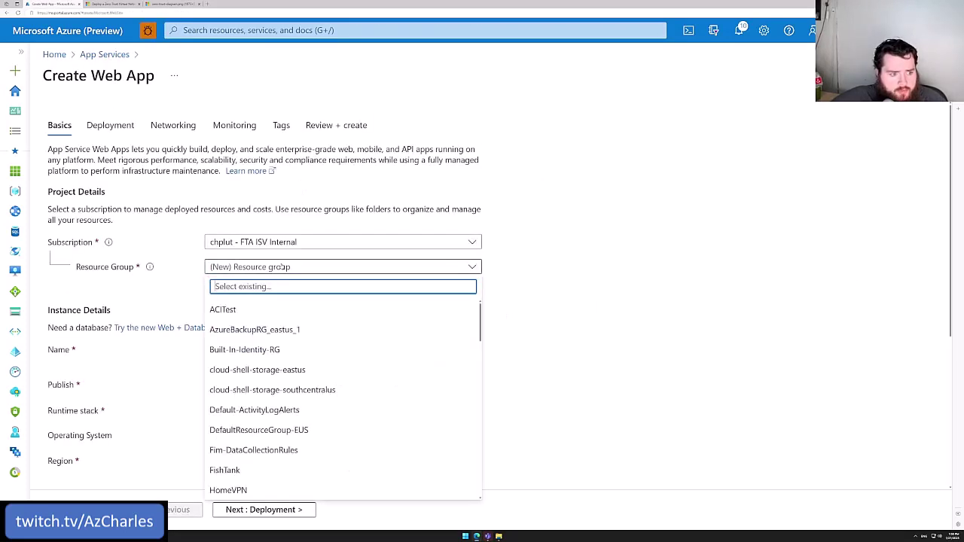
pyautogui.write('myr')
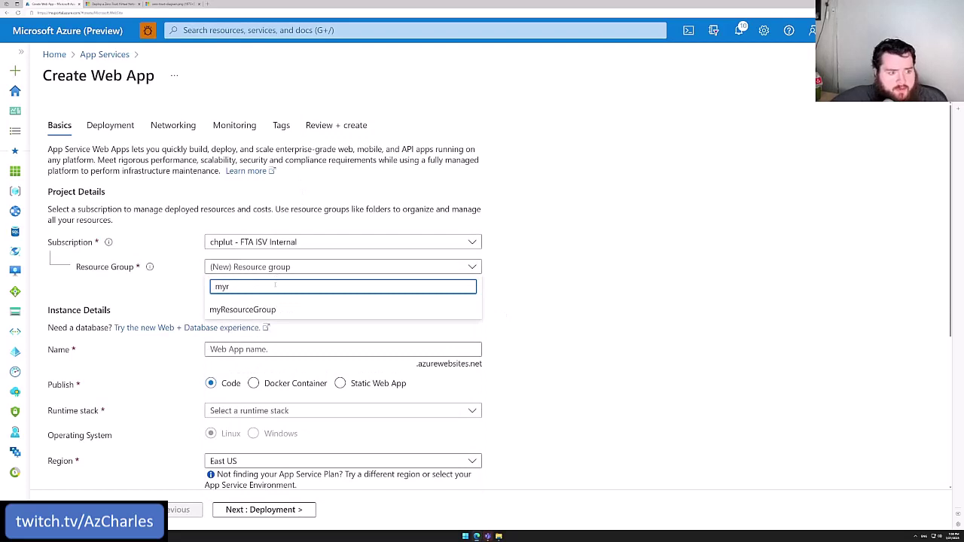
pyautogui.click(275, 310)
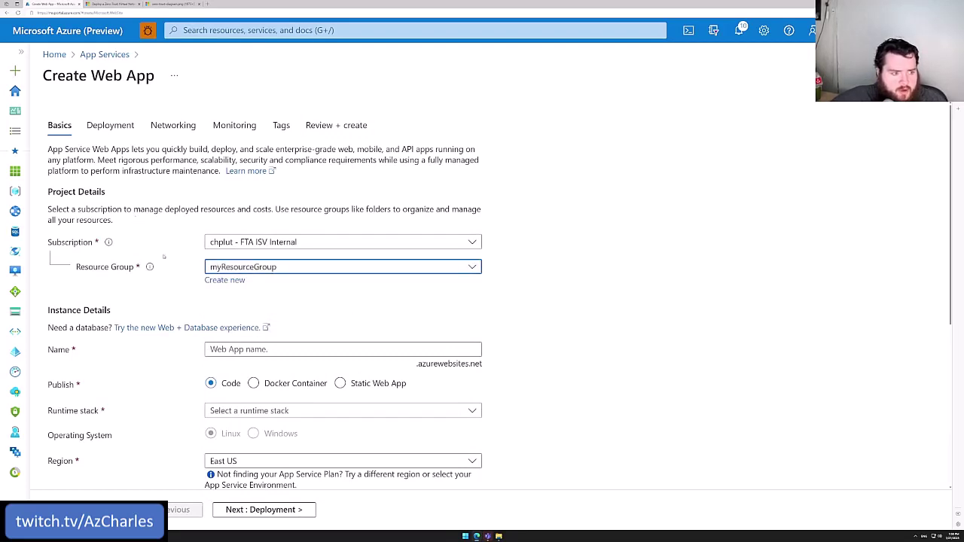
# - Name the new web app myWebAppZT1
pyautogui.click(289, 350)
pyautogui.write('myWebAppZT1')
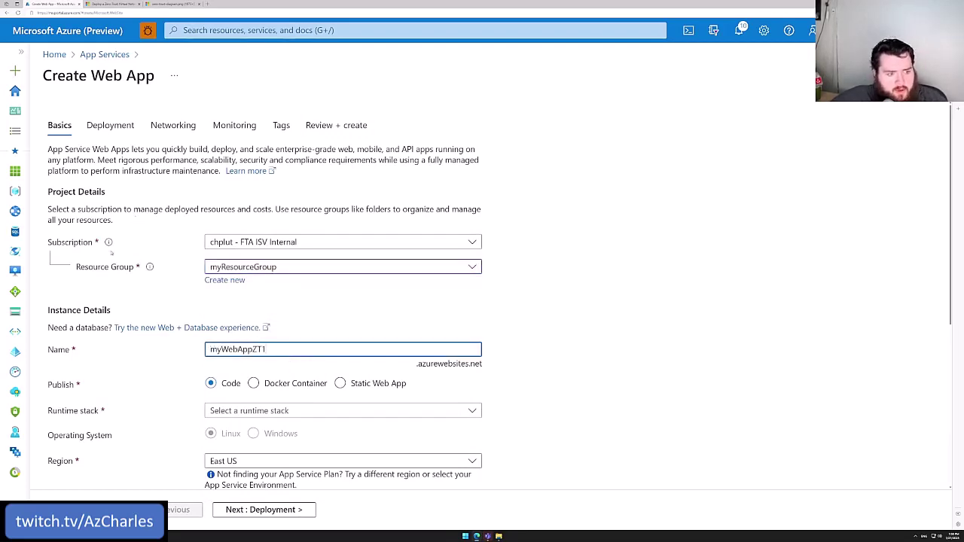
pyautogui.click(624, 327)
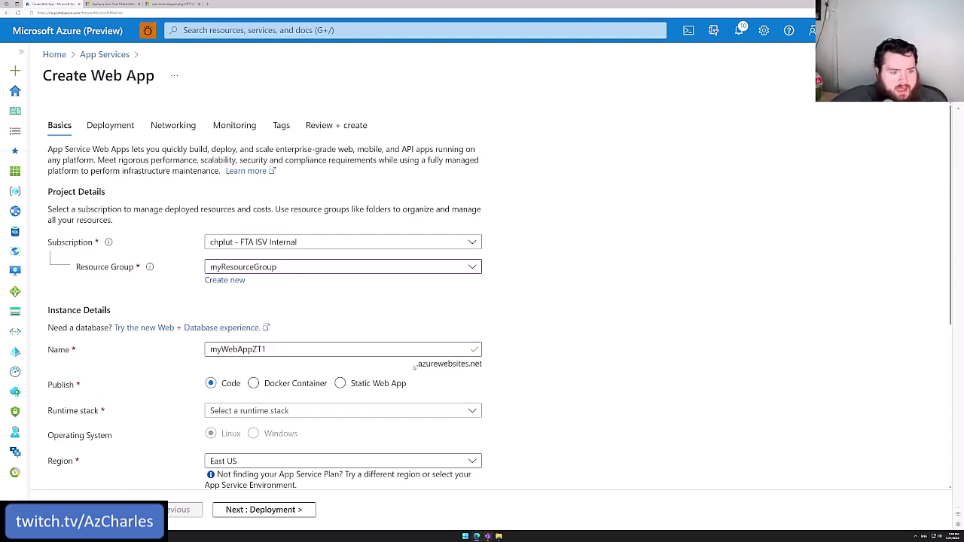
pyautogui.moveTo(415, 367); pyautogui.dragTo(487, 364)
pyautogui.click(487, 364)
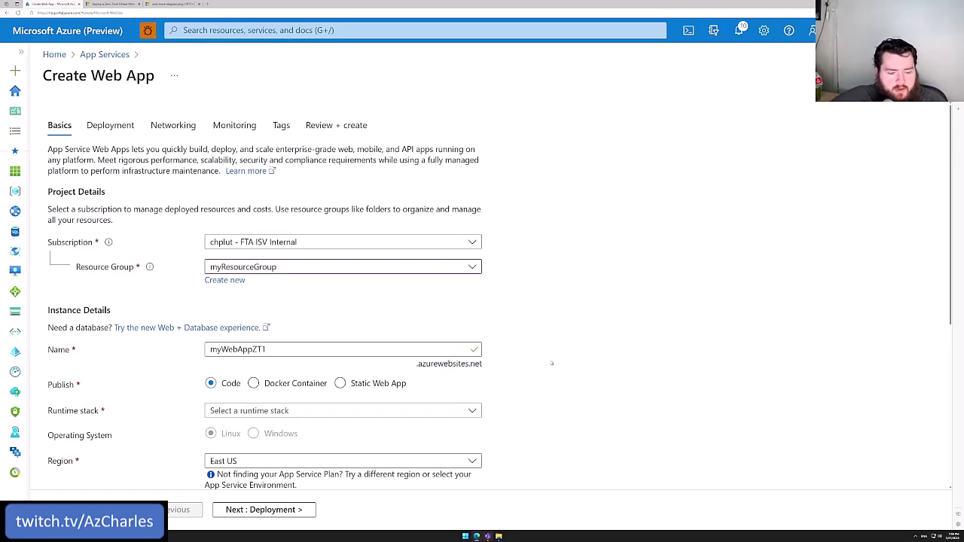
pyautogui.scroll(-1, 550, 342)
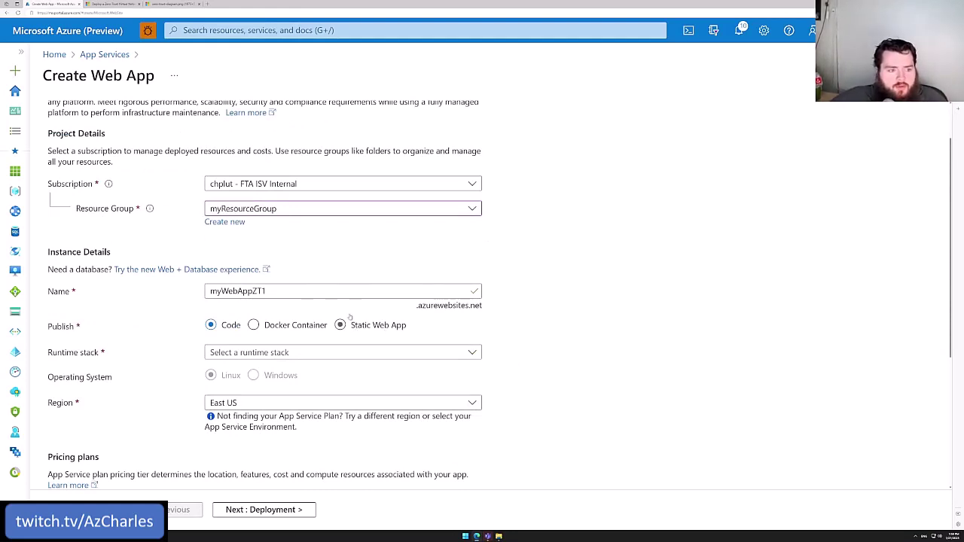
pyautogui.moveTo(274, 291); pyautogui.dragTo(186, 297)
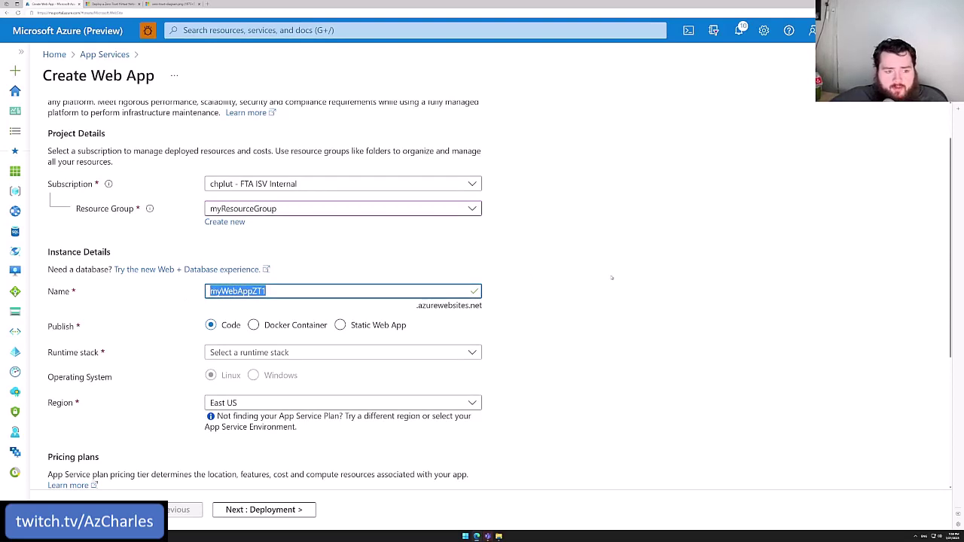
pyautogui.press('End')
pyautogui.hotkey('shift', 'Left')
pyautogui.hotkey('shift', 'Left')
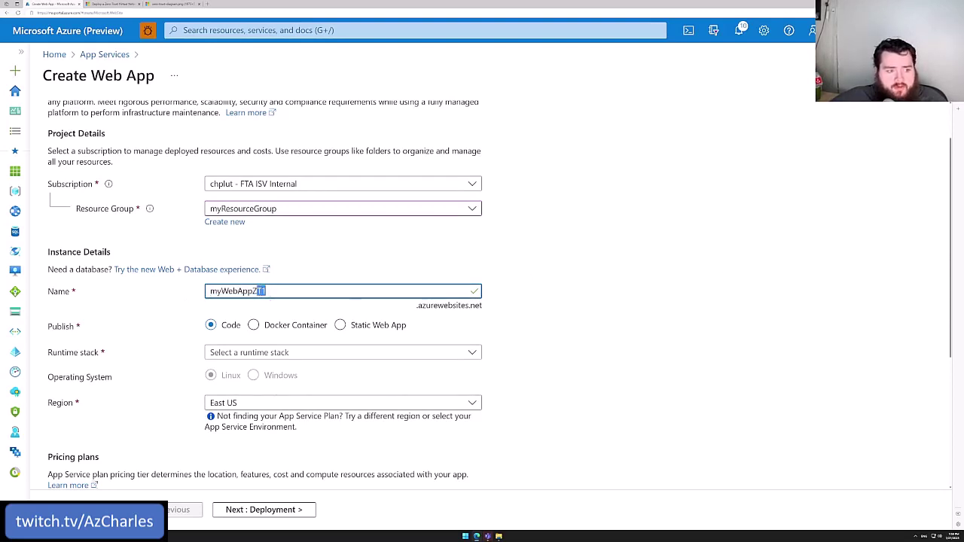
pyautogui.click(369, 308)
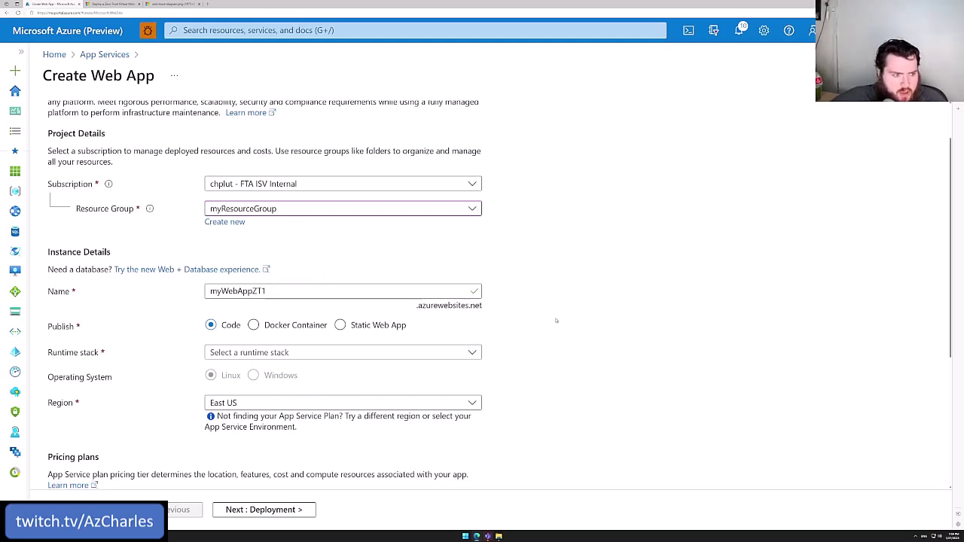
# - Choose .NET 6 (LTS) as the web app's runtime stack
pyautogui.scroll(-1, 515, 289)
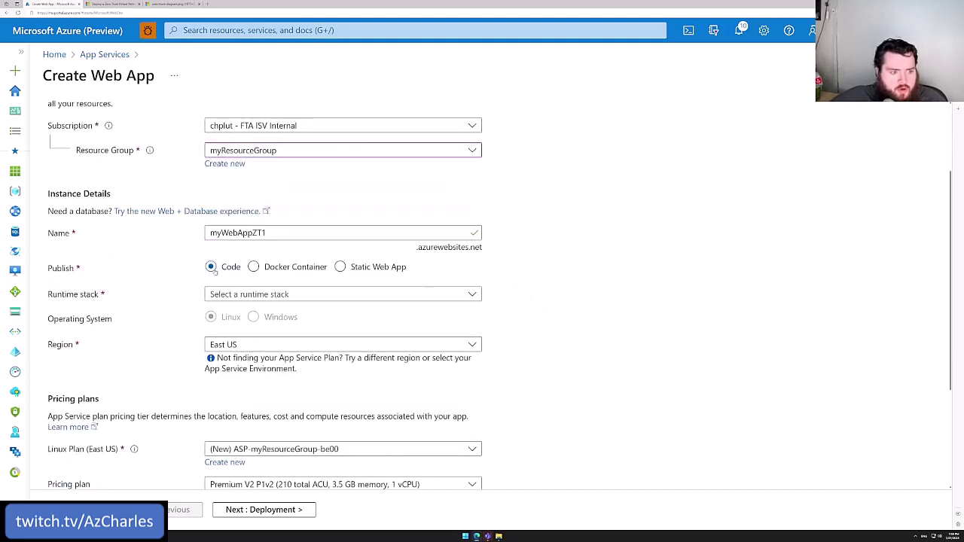
pyautogui.click(228, 296)
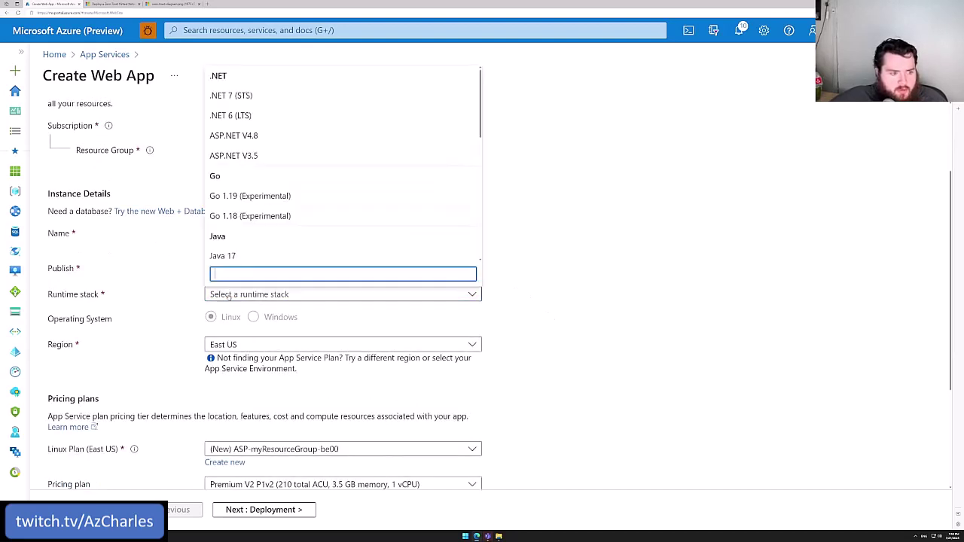
pyautogui.click(228, 117)
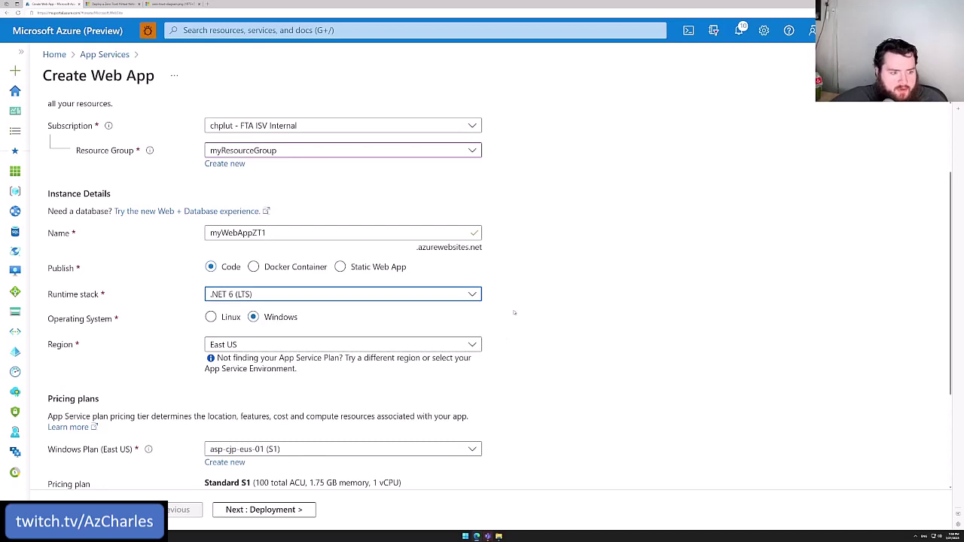
# - Create a new App Service plan named zt-asp for the web app
pyautogui.scroll(-1, 514, 312)
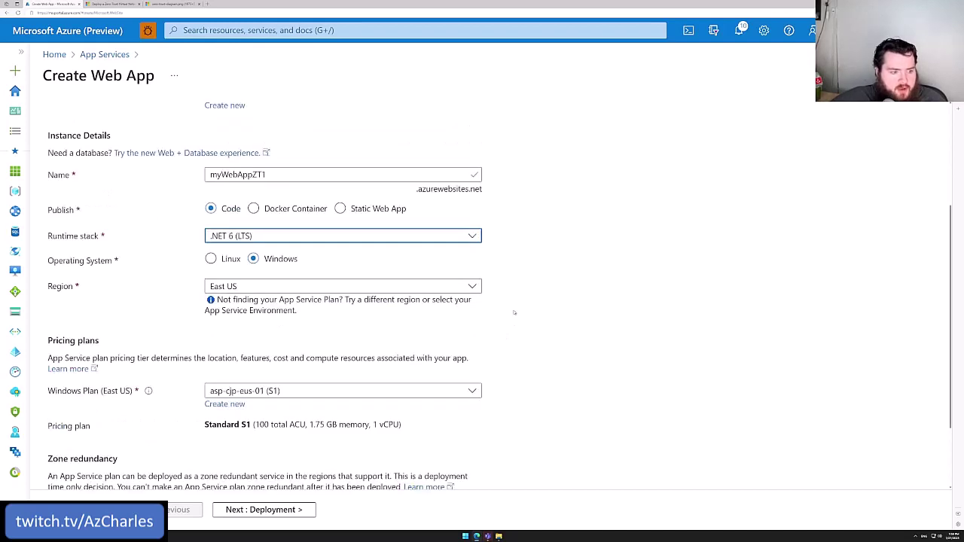
pyautogui.click(225, 404)
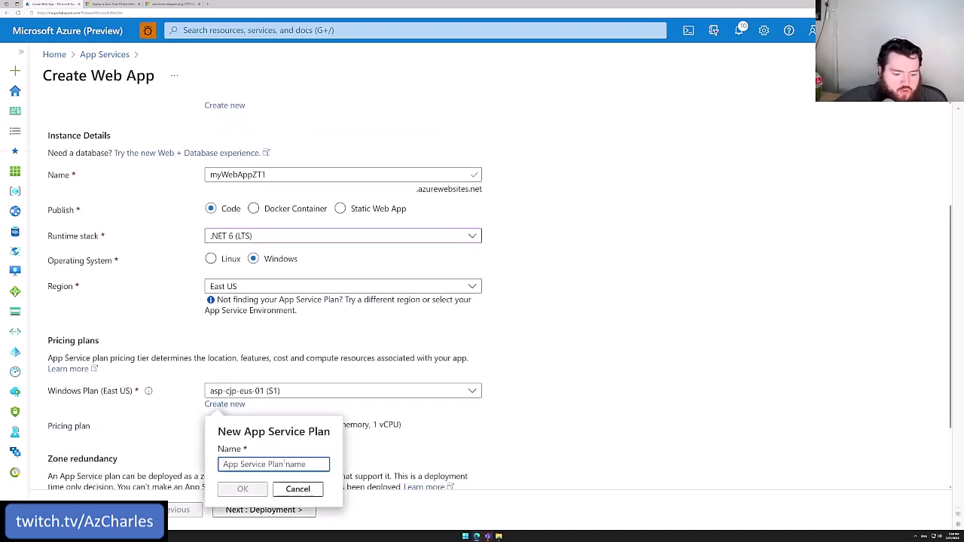
pyautogui.write('zt-asp')
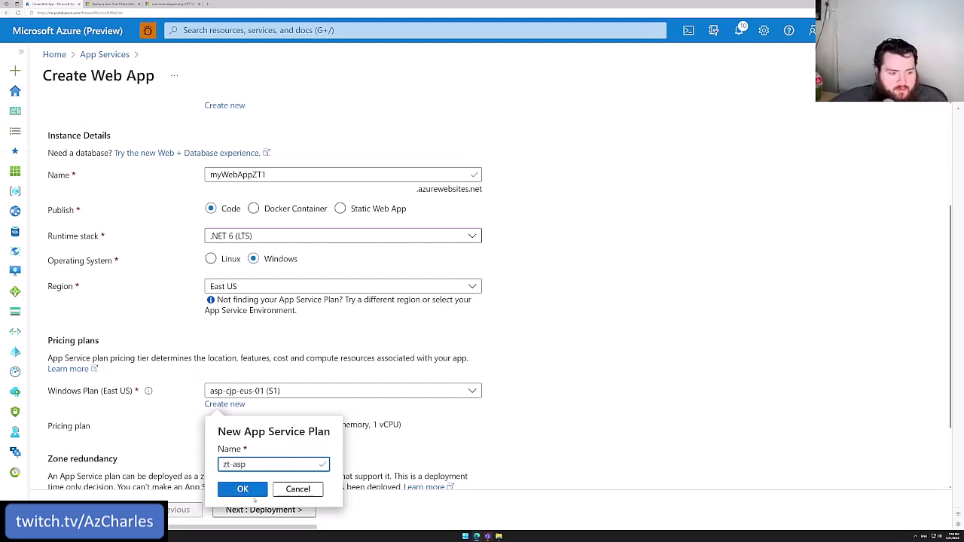
pyautogui.click(248, 489)
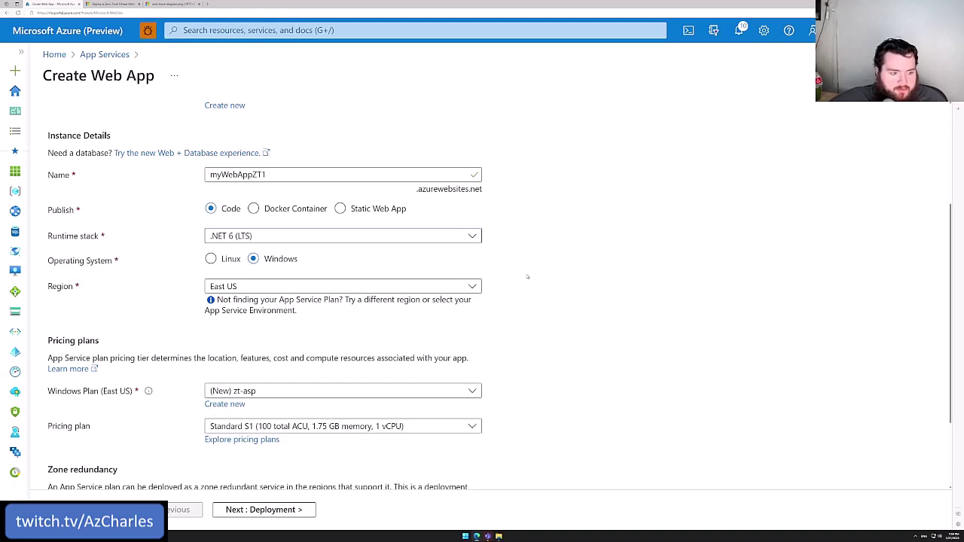
# - Review the web app's settings and deploy it
pyautogui.scroll(3, 527, 276)
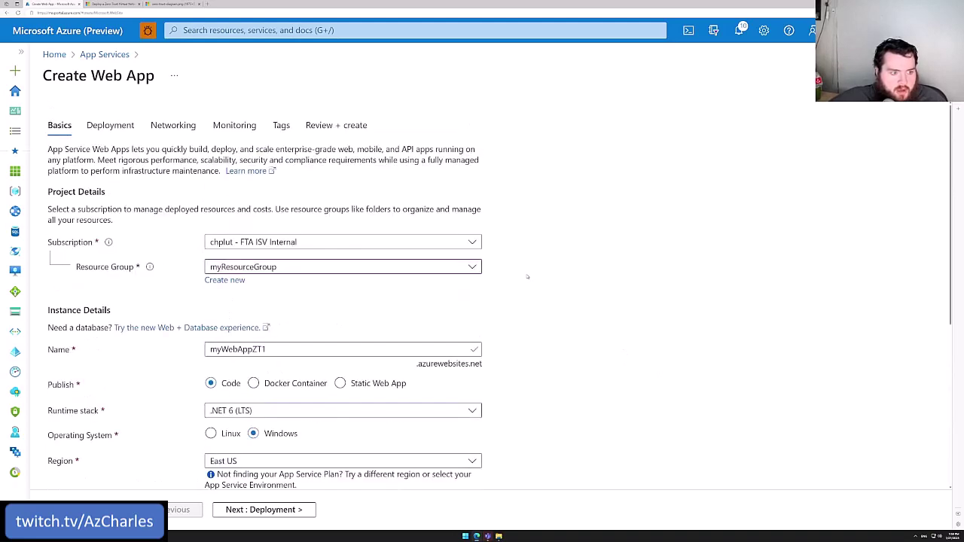
pyautogui.scroll(-4, 527, 277)
pyautogui.scroll(1, 527, 277)
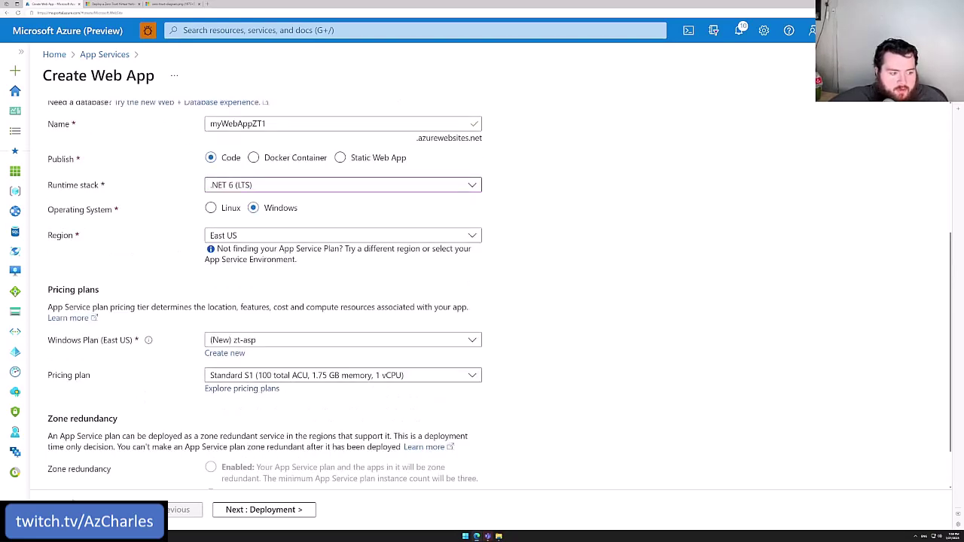
pyautogui.click(83, 510)
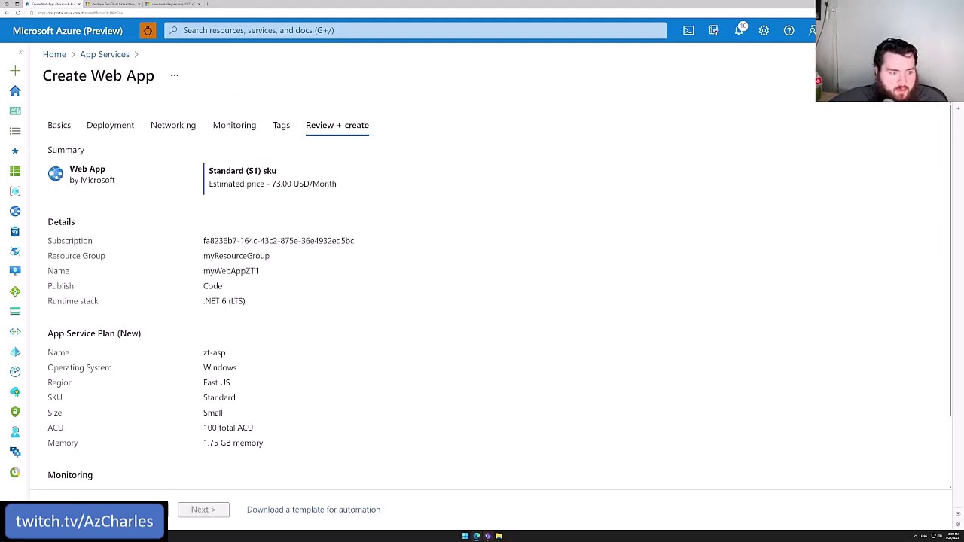
pyautogui.click(83, 509)
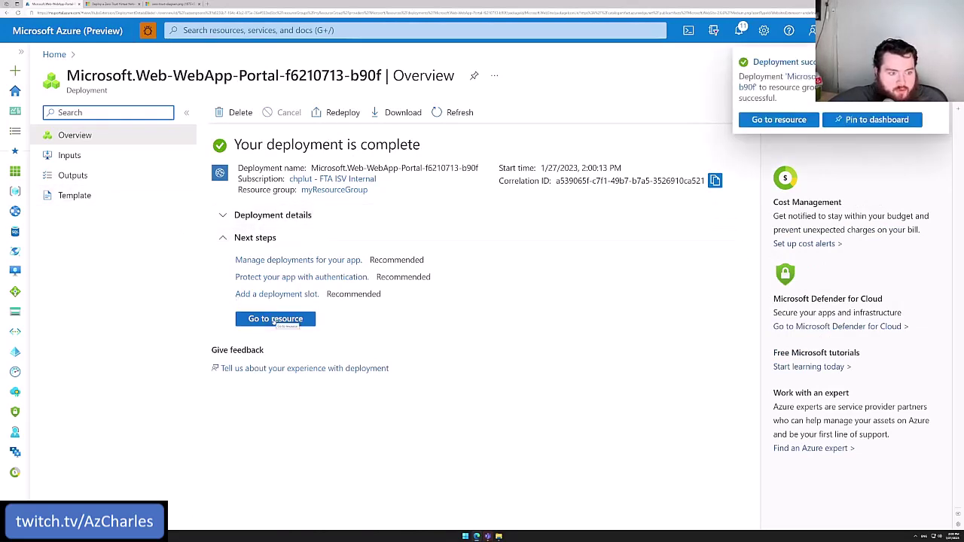
# - Open the deployed web app's resource page, copy its URL and load the site in a new browser tab
pyautogui.click(273, 320)
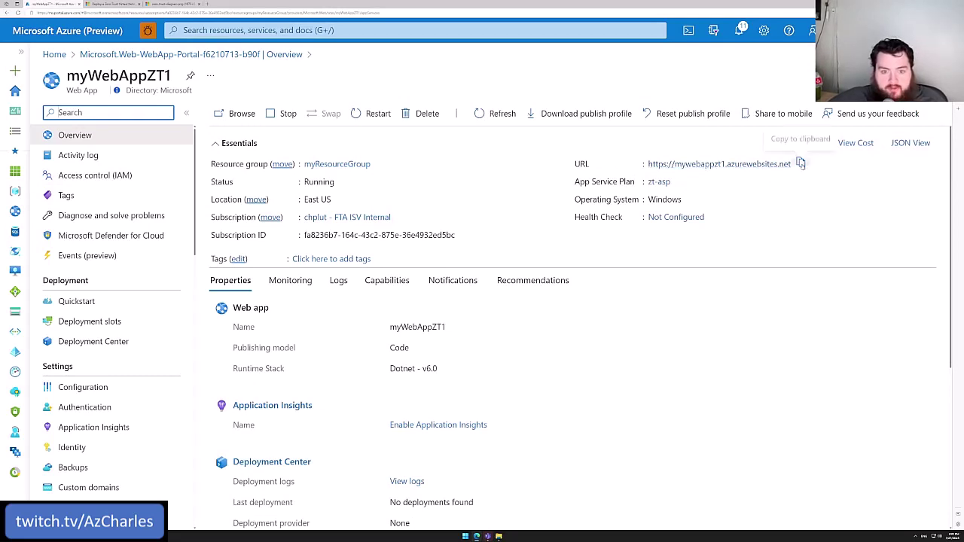
pyautogui.click(801, 164)
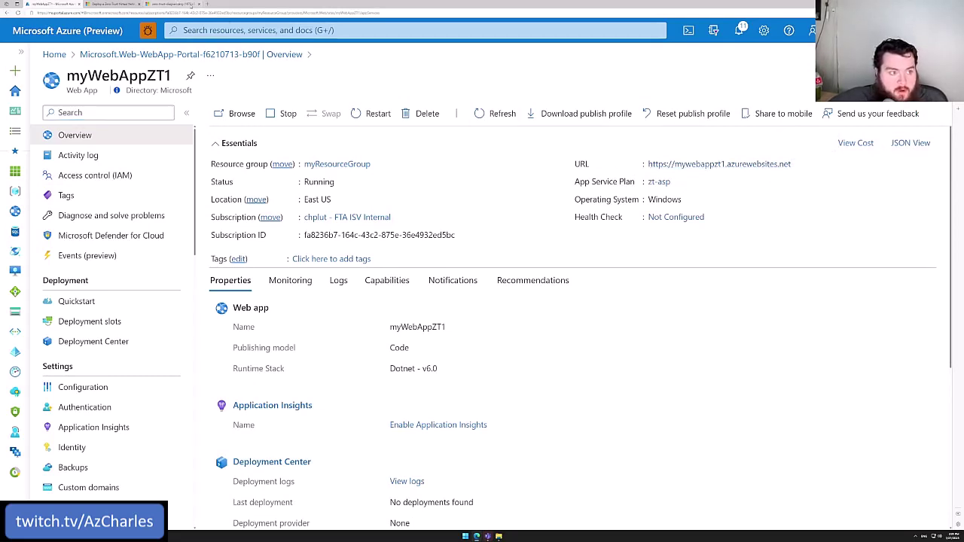
pyautogui.click(208, 6)
pyautogui.hotkey('ctrl', 'v')
pyautogui.press('Return')
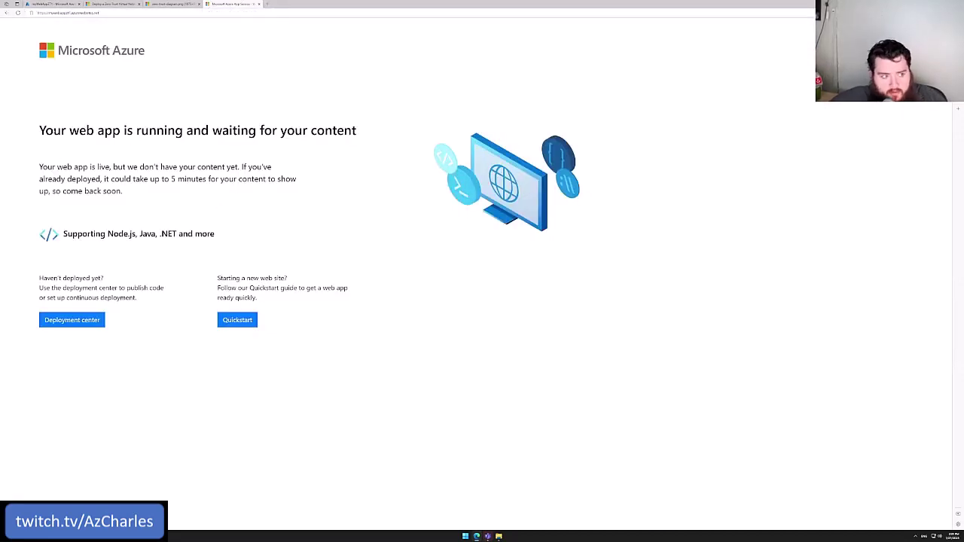
pyautogui.tripleClick(87, 130)
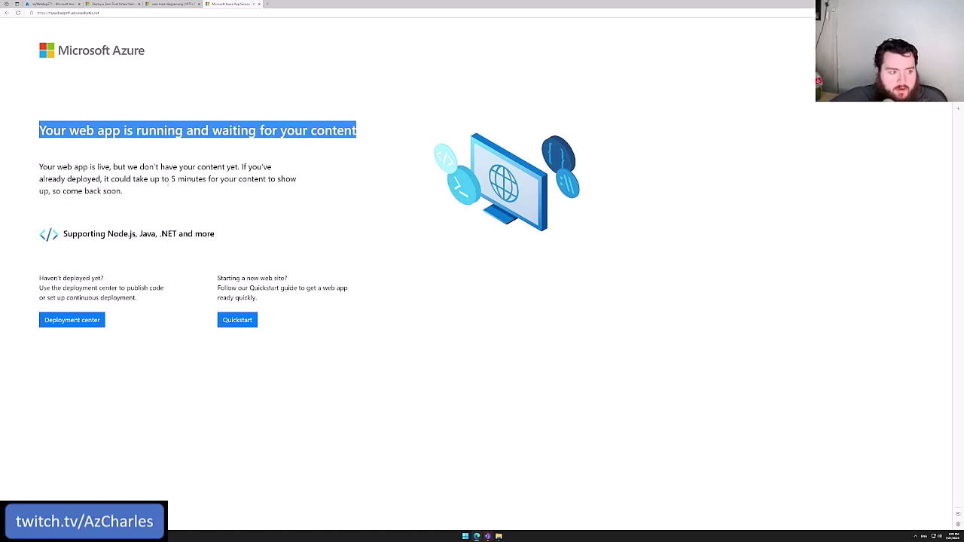
pyautogui.click(168, 181)
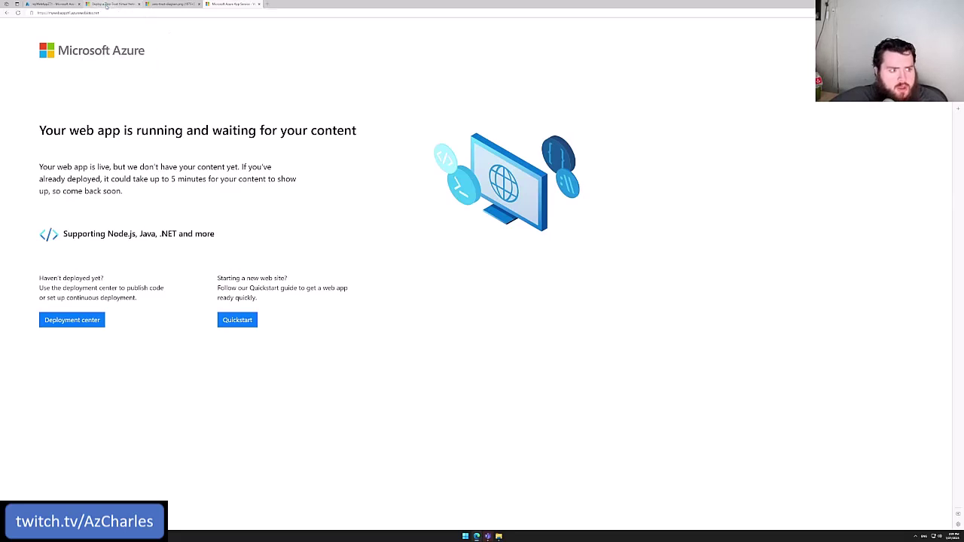
# - Return to the Microsoft Learn guide, read the private endpoint instructions for the App Service and examine the architecture diagram
pyautogui.click(108, 5)
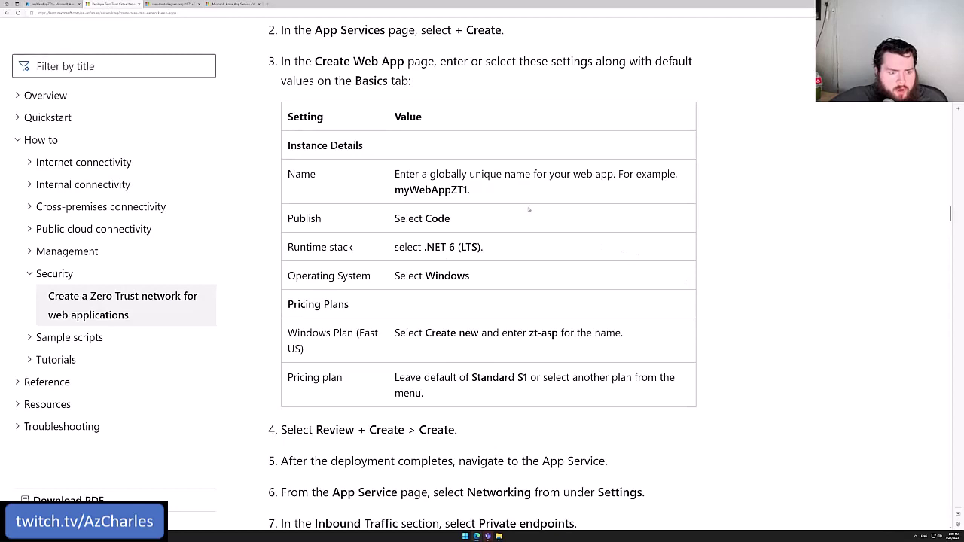
pyautogui.scroll(-1, 485, 188)
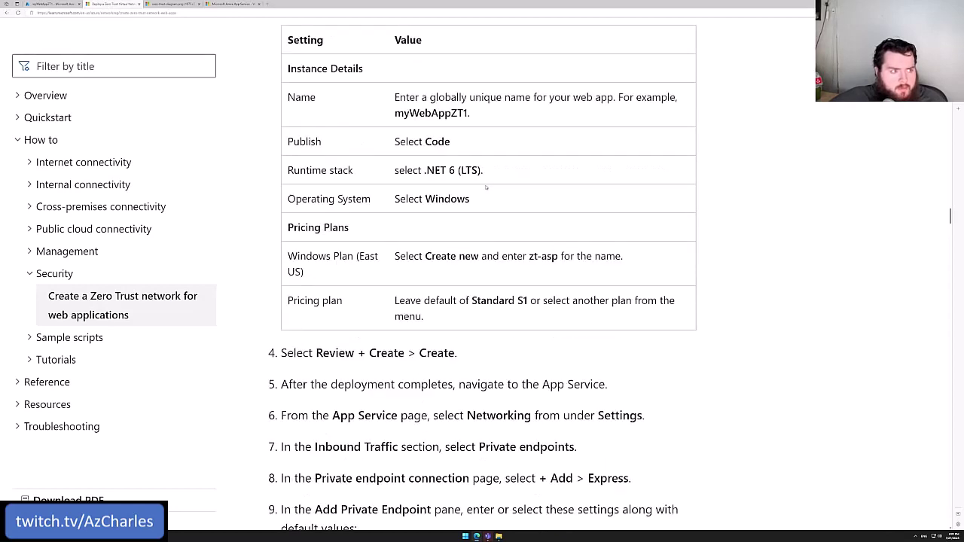
pyautogui.scroll(-1, 486, 188)
pyautogui.scroll(-3, 485, 186)
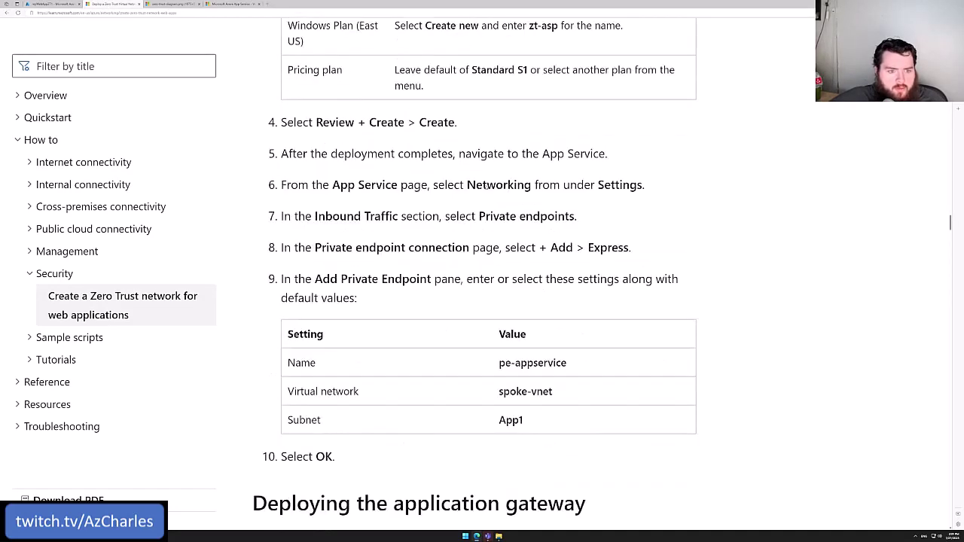
pyautogui.scroll(-1, 486, 186)
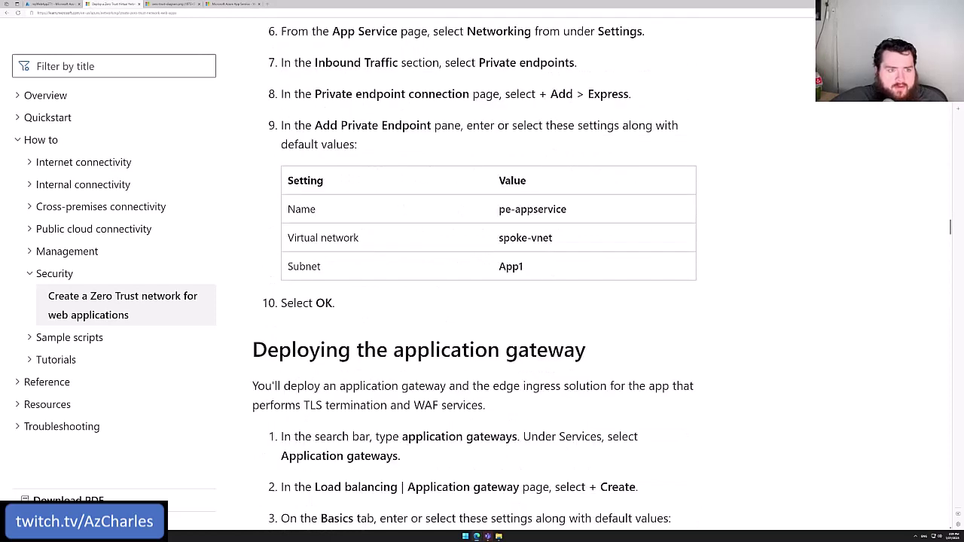
pyautogui.moveTo(479, 63); pyautogui.dragTo(574, 63)
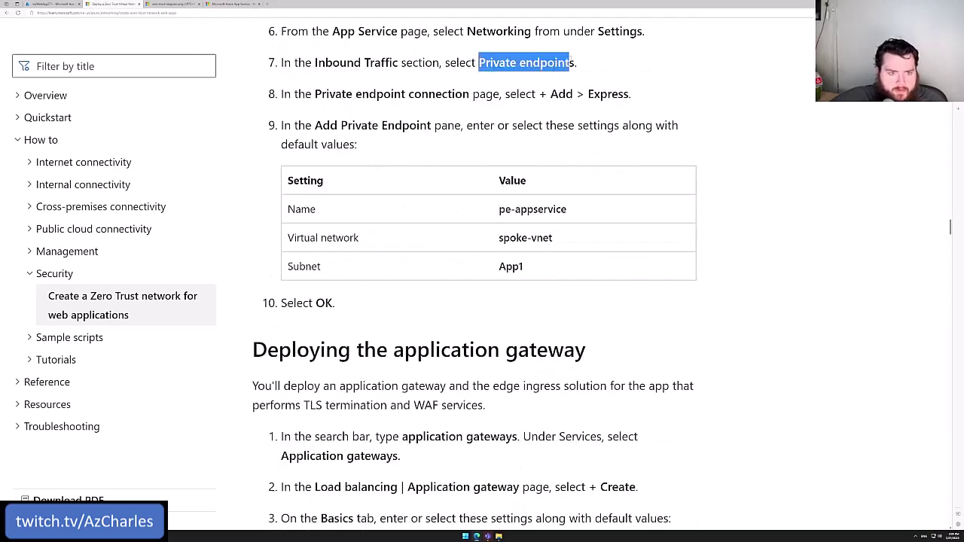
pyautogui.click(581, 64)
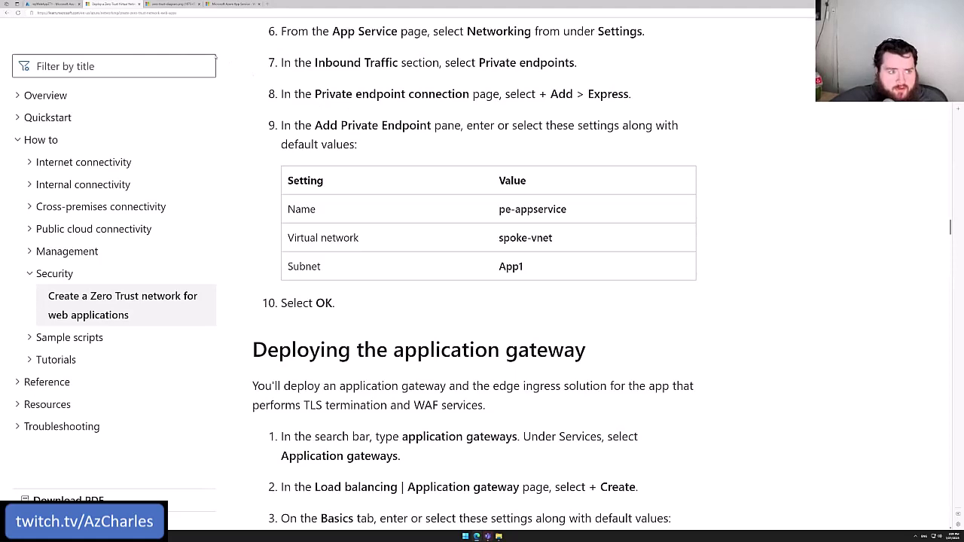
pyautogui.click(175, 4)
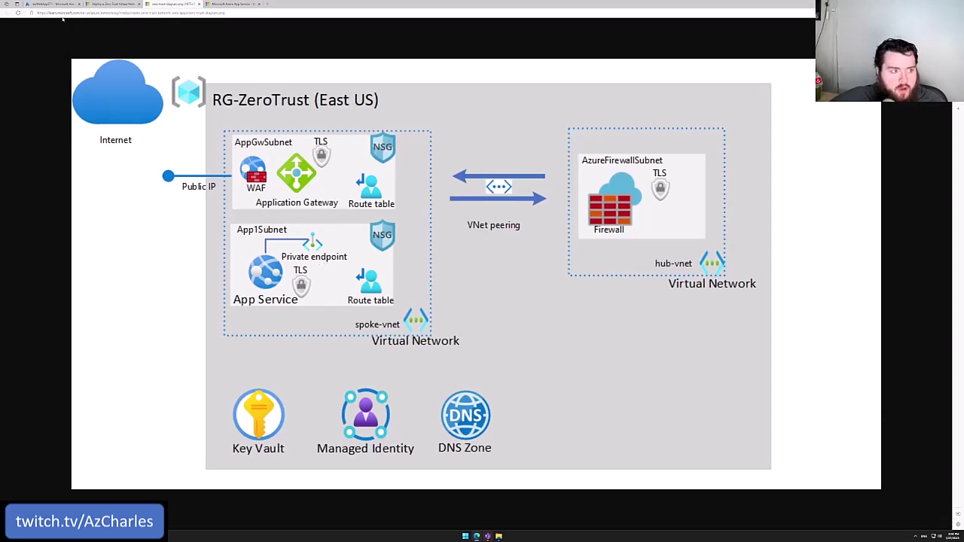
# - Check the guide's name, virtual network and subnet settings for the private endpoint, and switch back to the web app in the Azure portal
pyautogui.click(113, 4)
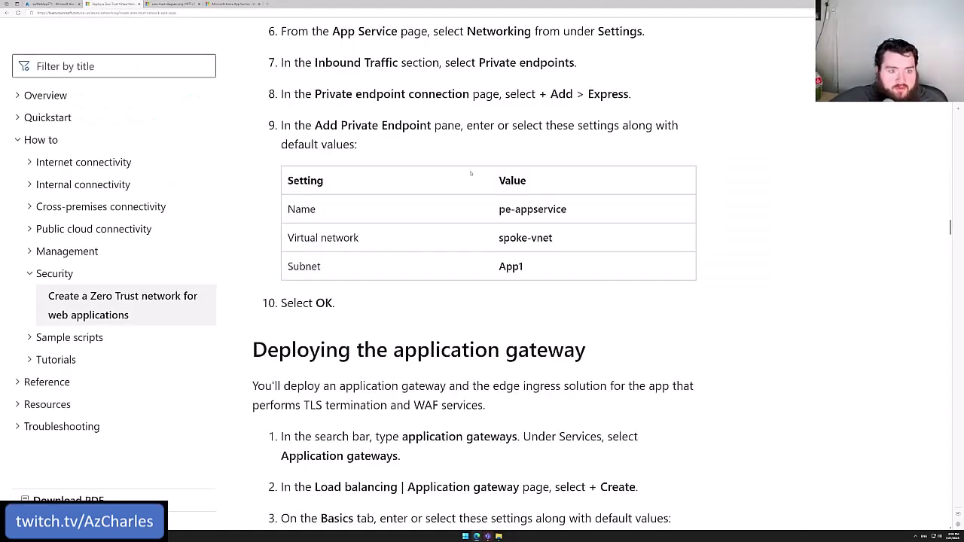
pyautogui.scroll(1, 470, 173)
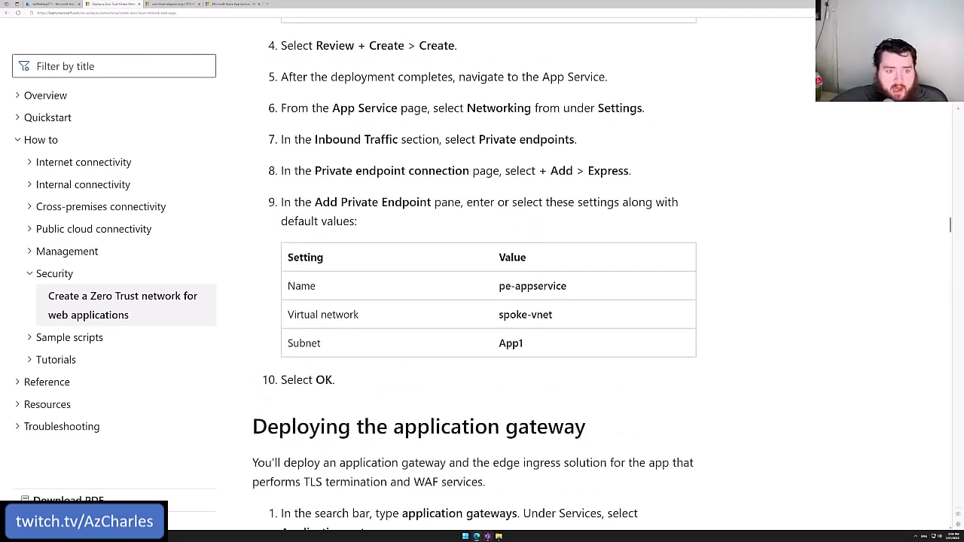
pyautogui.tripleClick(533, 285)
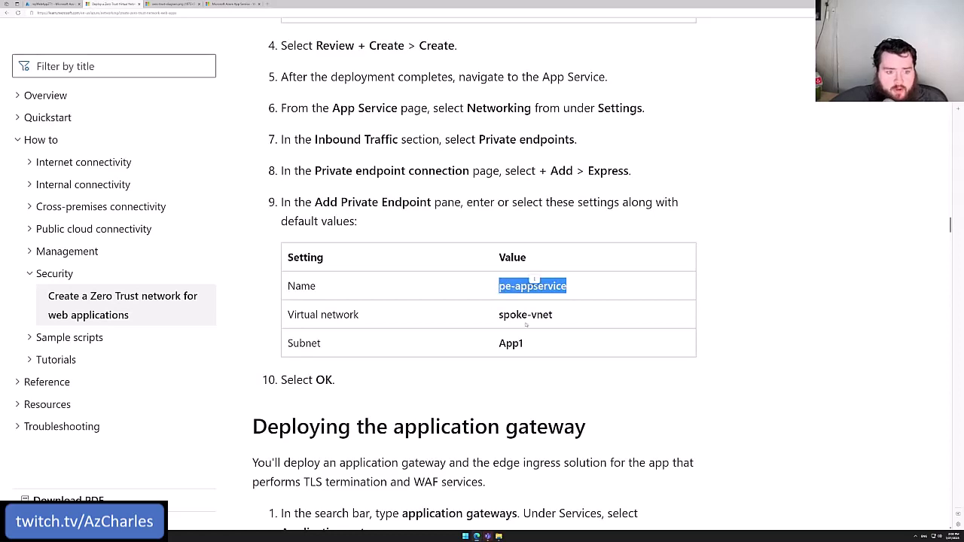
pyautogui.moveTo(525, 344); pyautogui.dragTo(506, 343)
pyautogui.click(574, 344)
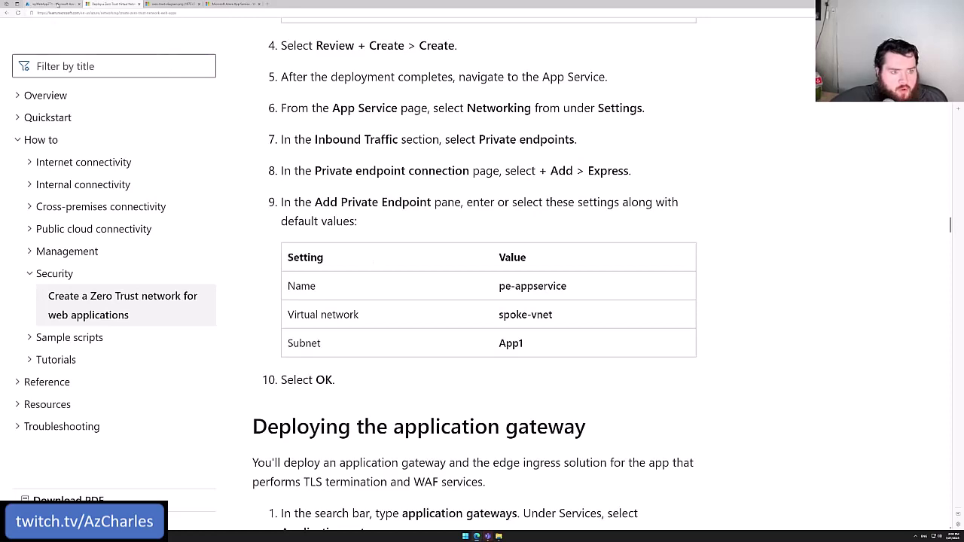
pyautogui.click(57, 4)
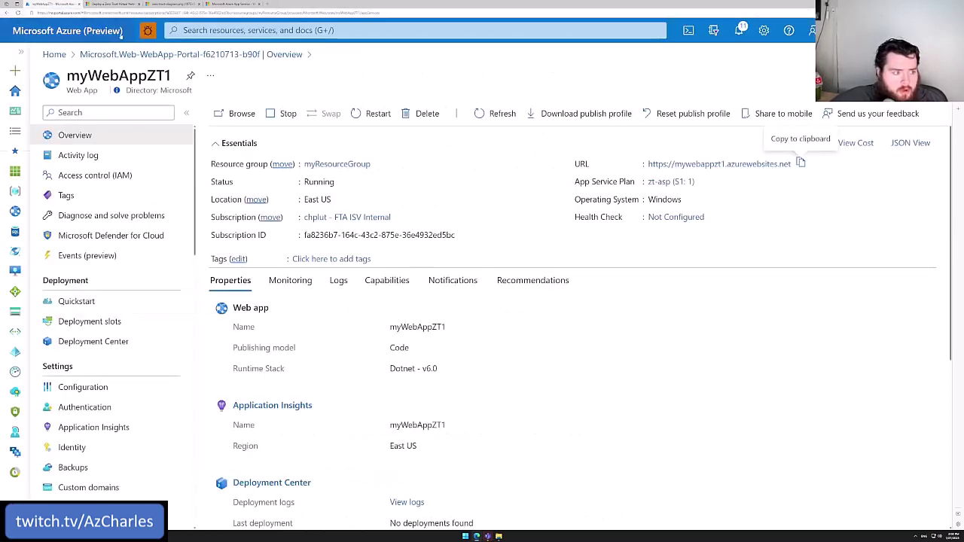
# - Open the networking settings of myWebAppZT1 and check the app's inbound address
pyautogui.moveTo(67, 90); pyautogui.dragTo(97, 89)
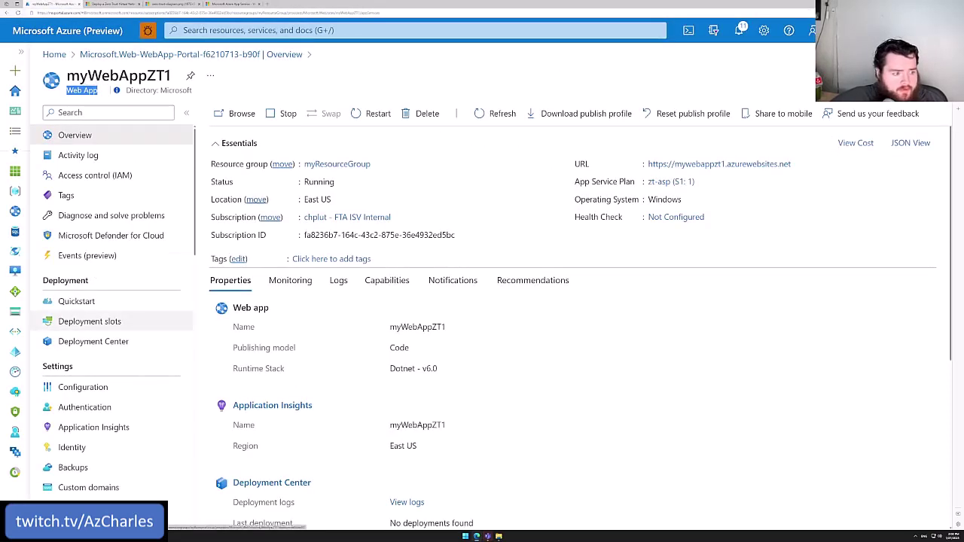
pyautogui.scroll(-1, 110, 297)
pyautogui.scroll(-2, 110, 297)
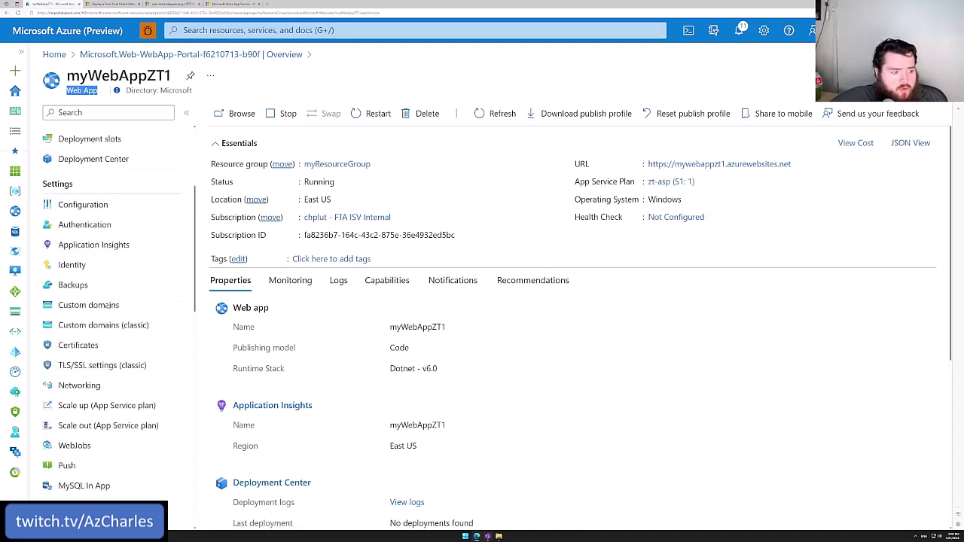
pyautogui.click(81, 385)
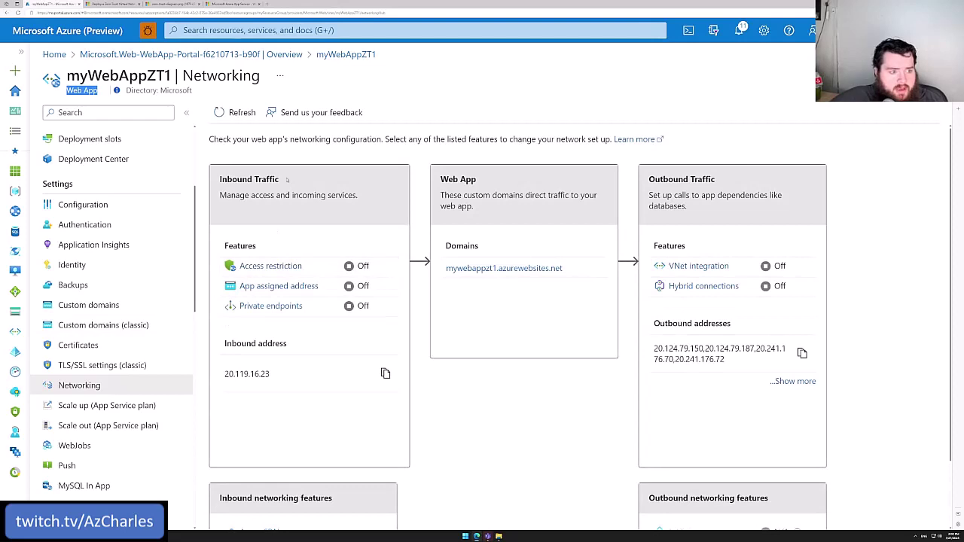
pyautogui.click(268, 374)
pyautogui.doubleClick(268, 373)
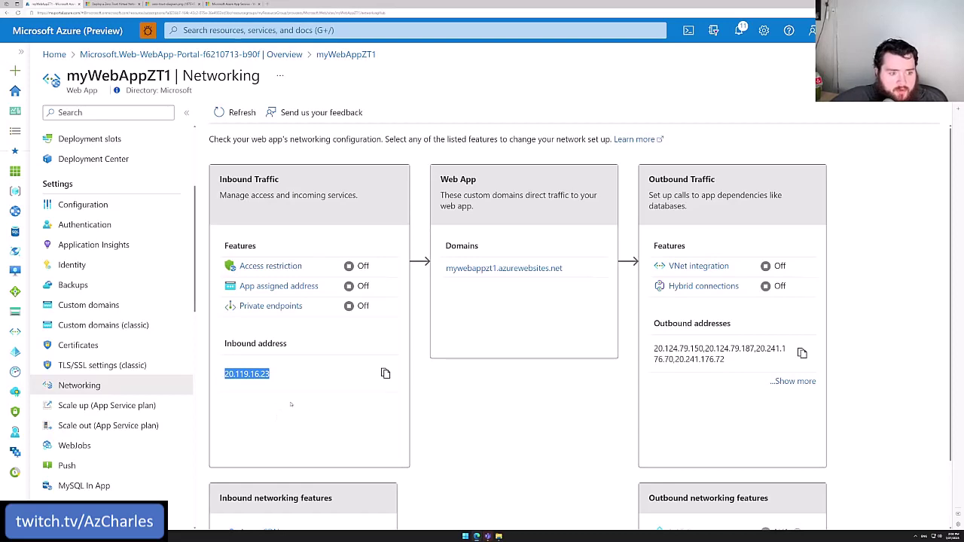
pyautogui.click(327, 343)
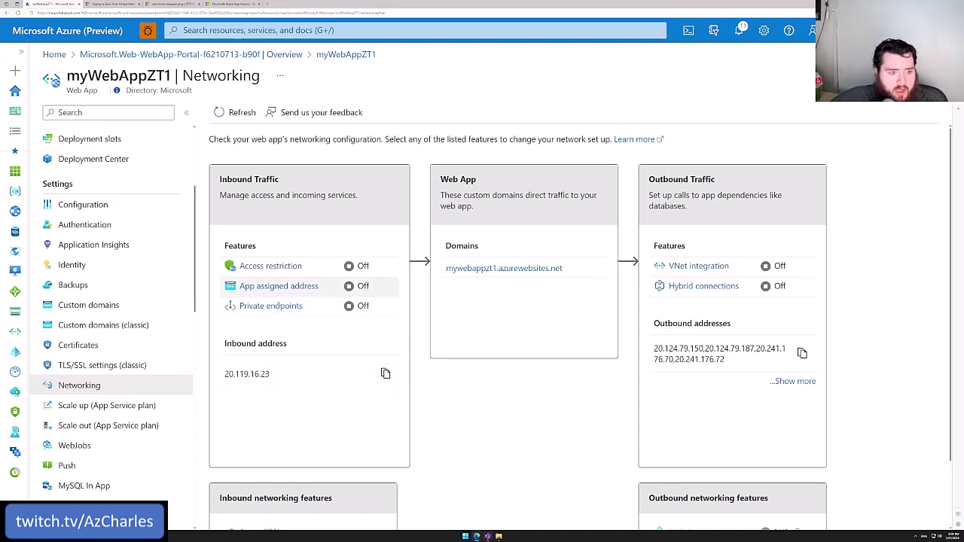
# - Add an express private endpoint named pe-appservice to the web app, using virtual network spoke-vnet and subnet App1
pyautogui.click(271, 306)
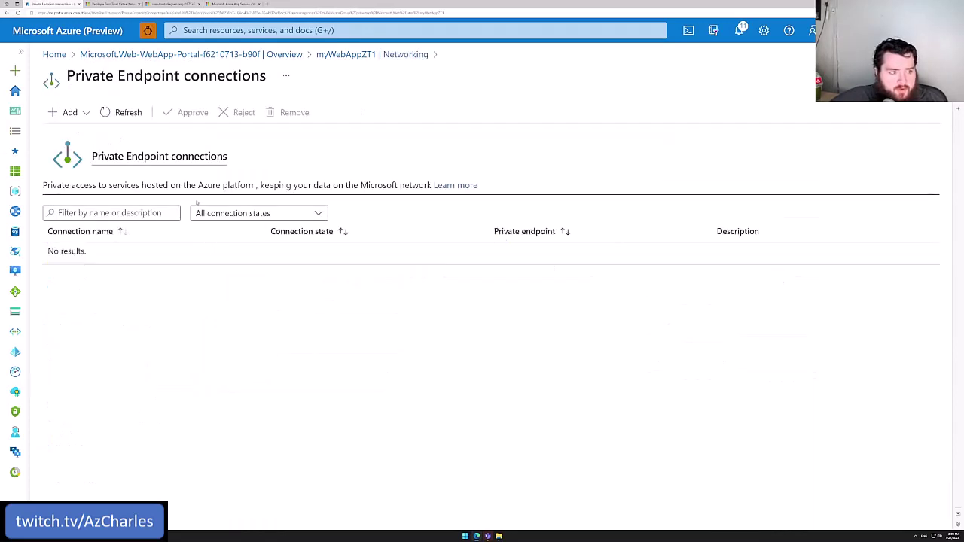
pyautogui.click(78, 114)
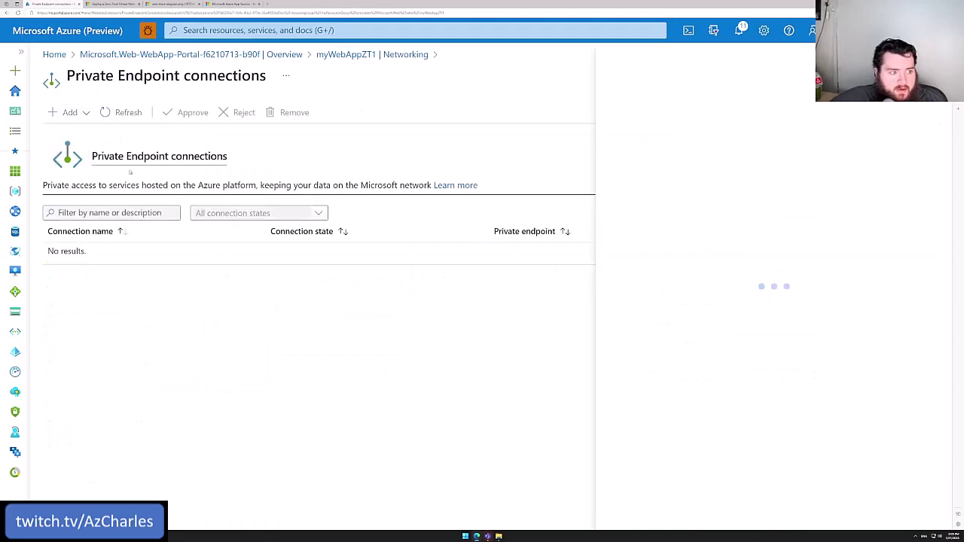
pyautogui.click(60, 133)
pyautogui.write('pe-appservice')
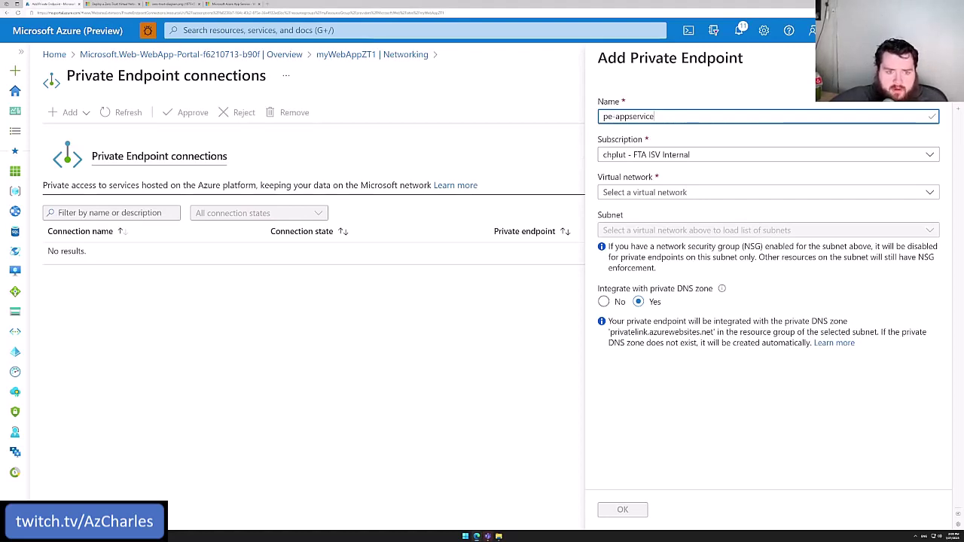
pyautogui.click(676, 193)
pyautogui.write('spoke')
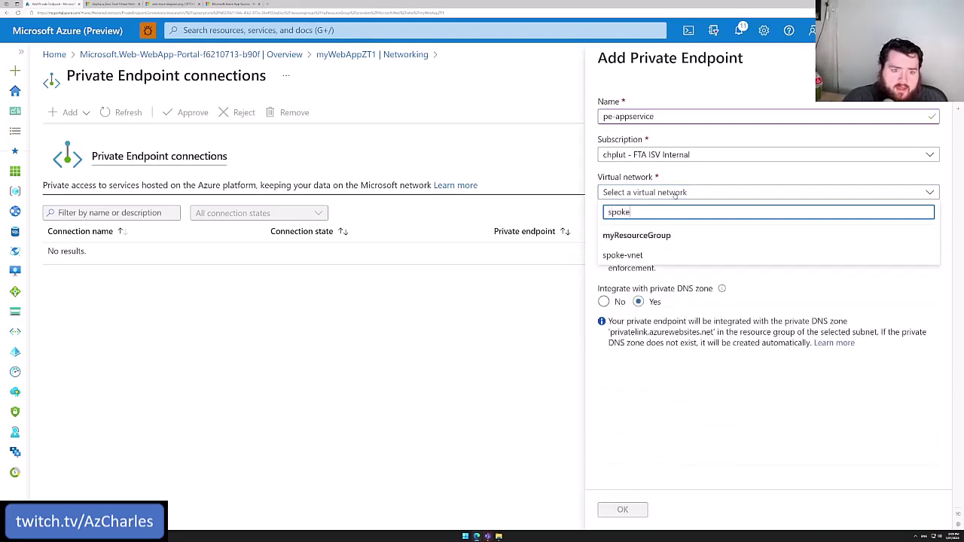
pyautogui.click(622, 254)
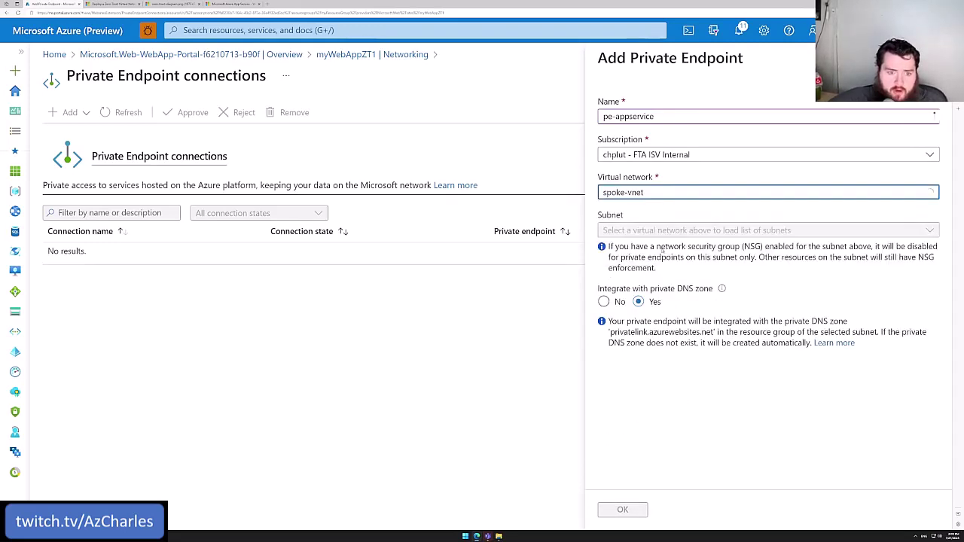
pyautogui.click(657, 230)
pyautogui.click(625, 294)
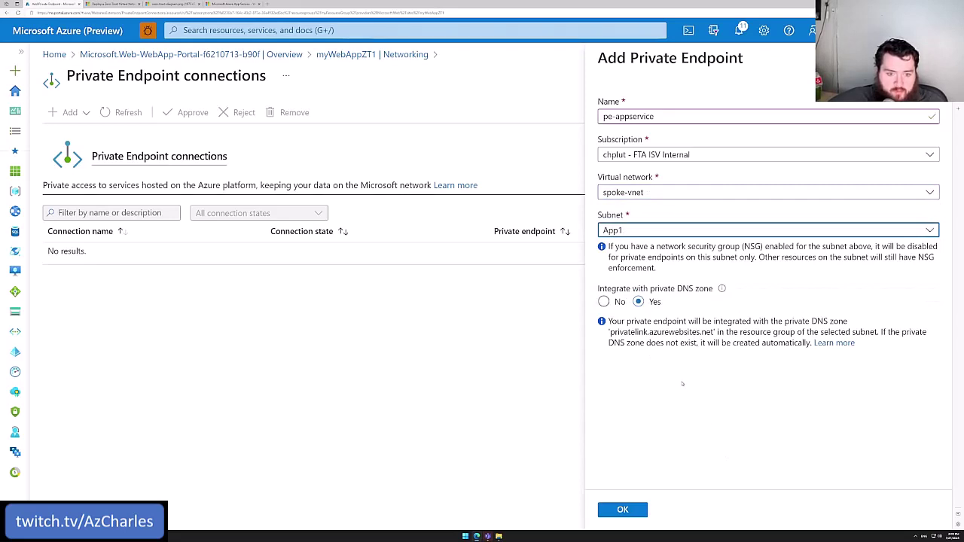
pyautogui.click(629, 510)
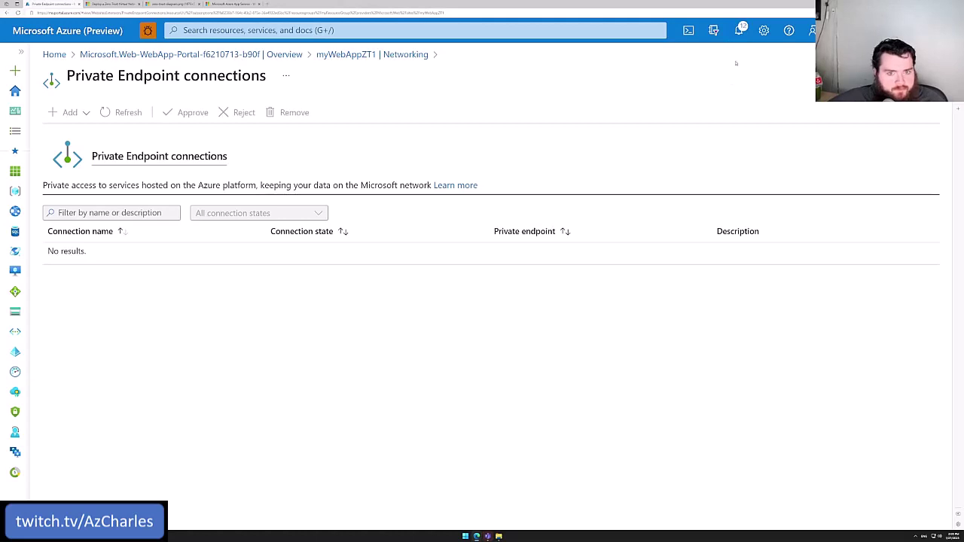
# - Check the notification for the new private endpoint, and open the network interface of pe-appservice to inspect its private IPv4 address
pyautogui.click(740, 34)
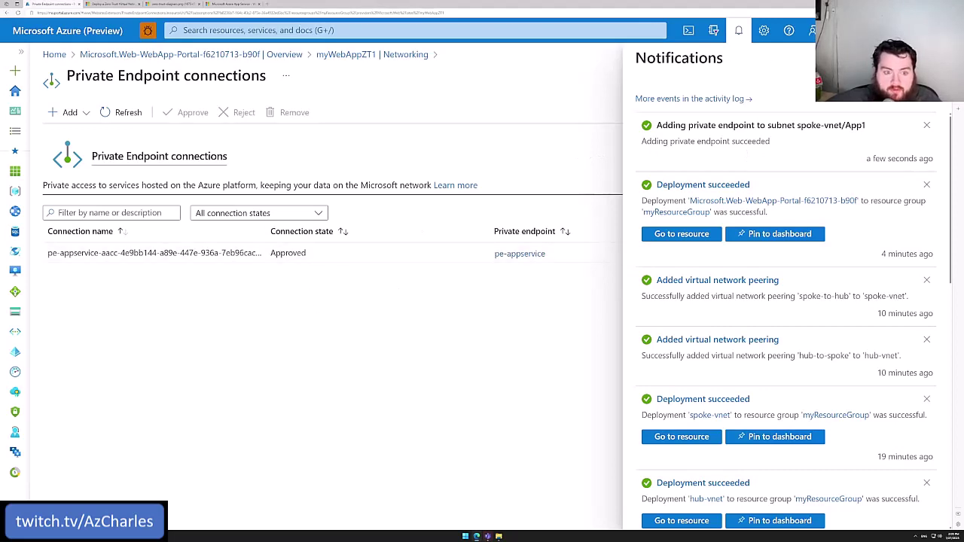
pyautogui.click(425, 276)
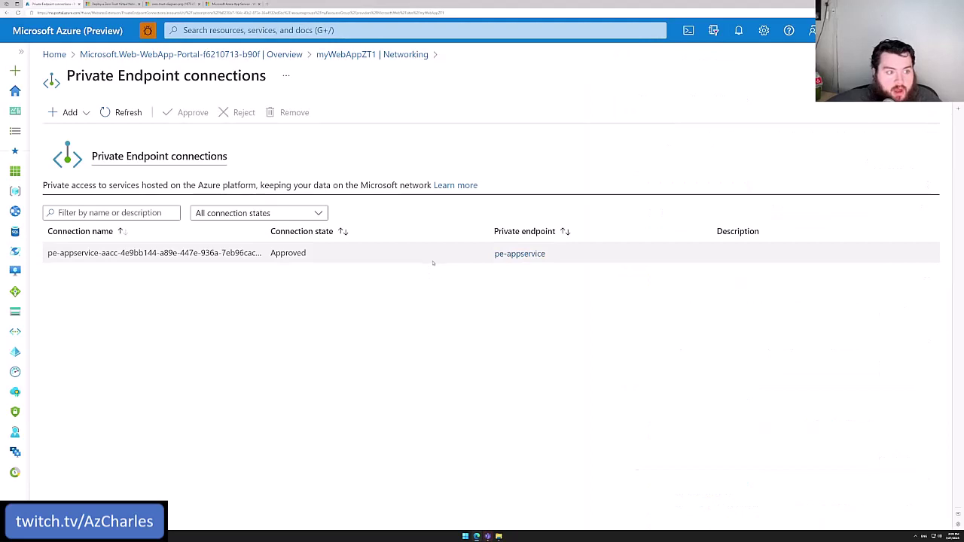
pyautogui.click(519, 254)
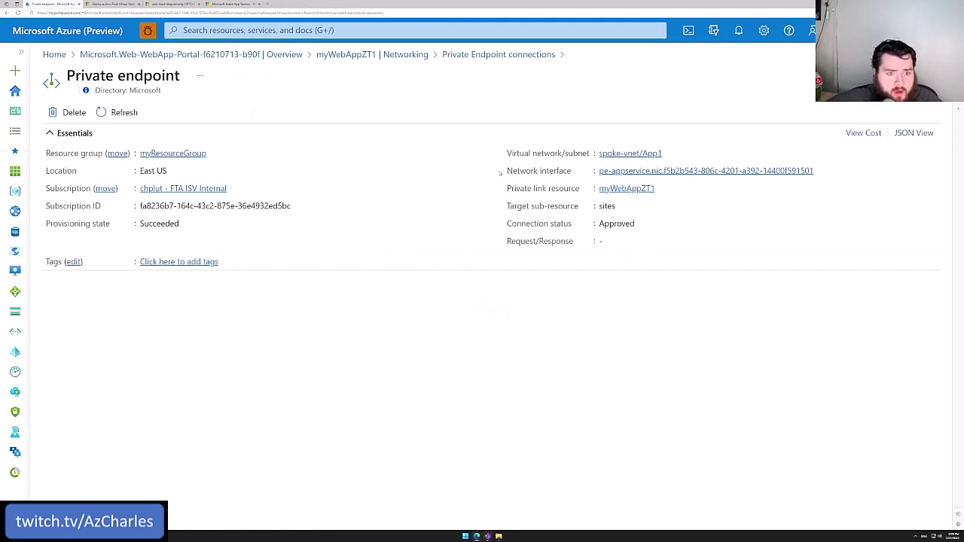
pyautogui.moveTo(508, 170); pyautogui.dragTo(571, 172)
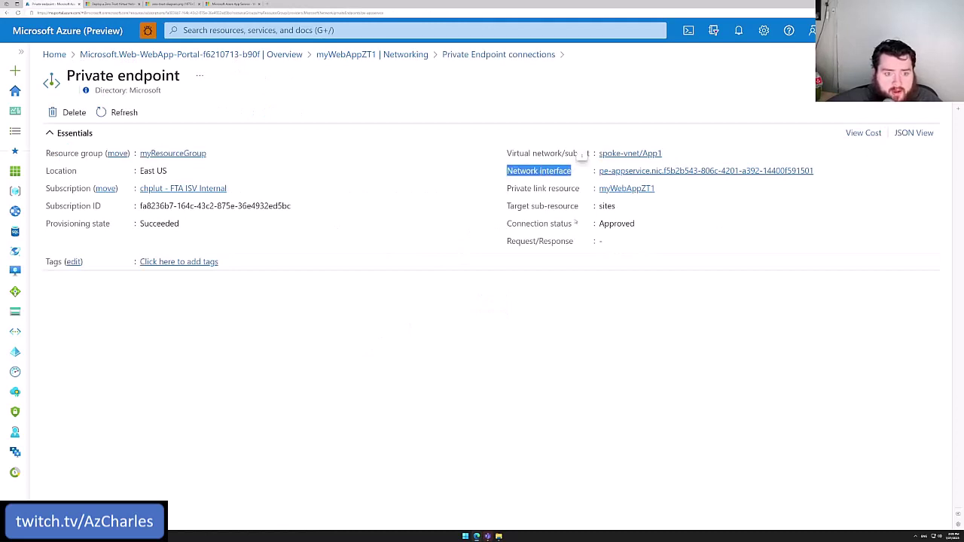
pyautogui.click(647, 172)
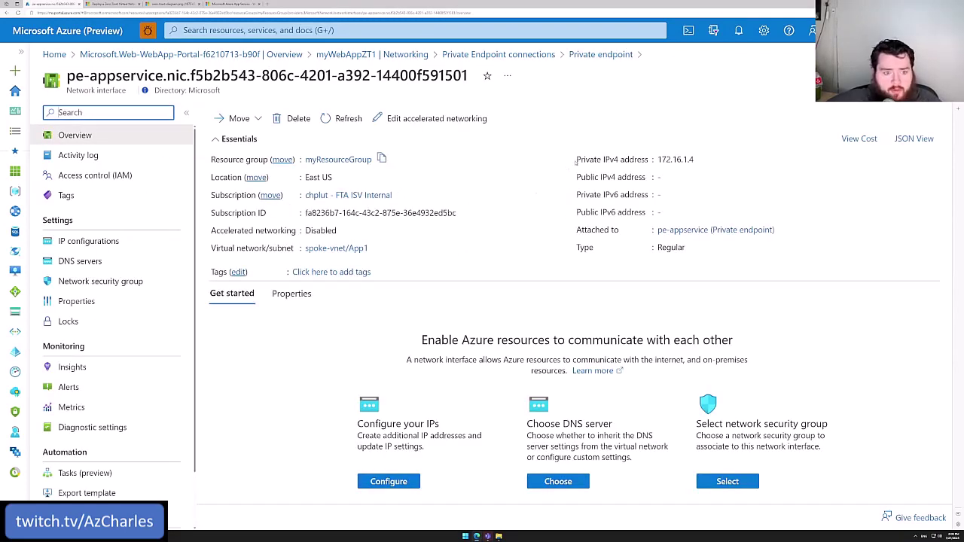
pyautogui.moveTo(575, 158); pyautogui.dragTo(694, 160)
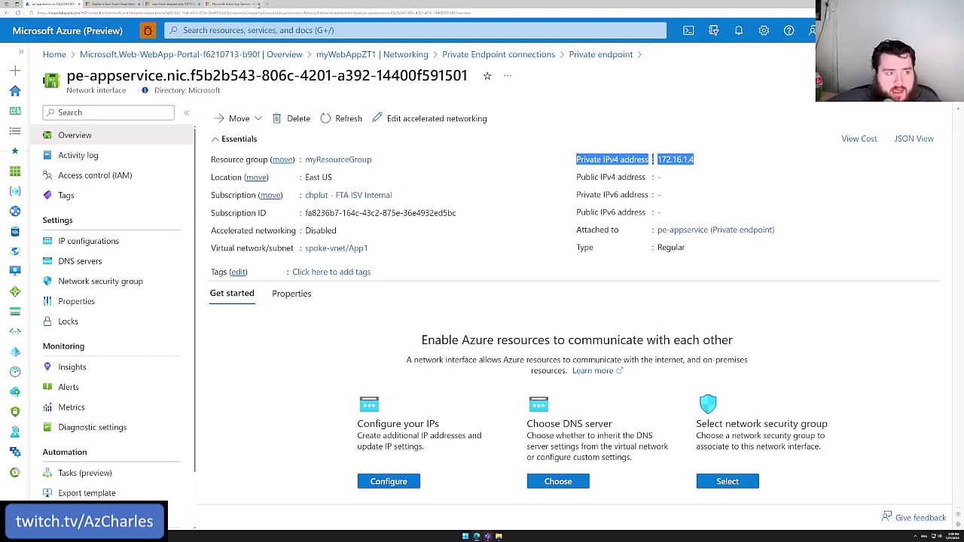
# - Review the architecture diagram and the guide's private endpoint settings, and return to the network interface in the Azure portal
pyautogui.click(172, 4)
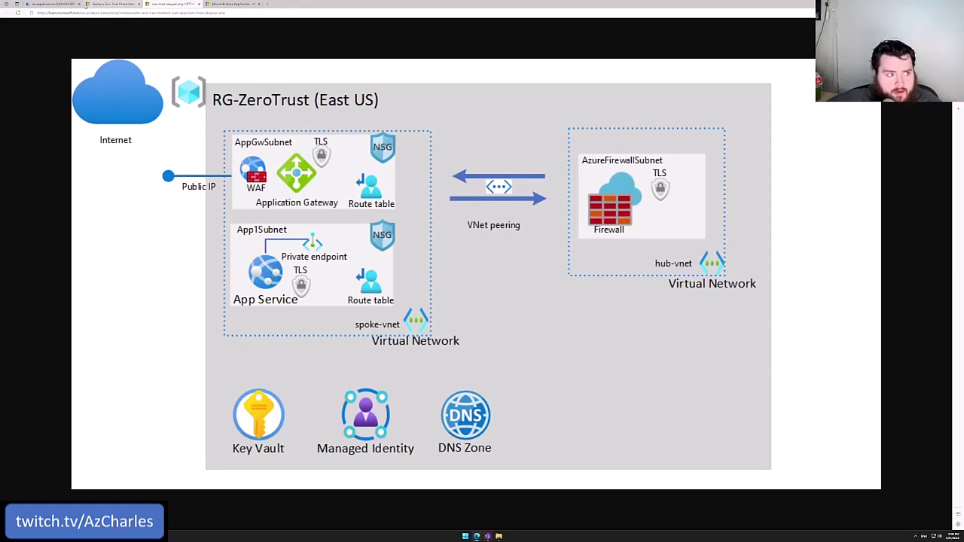
pyautogui.click(58, 5)
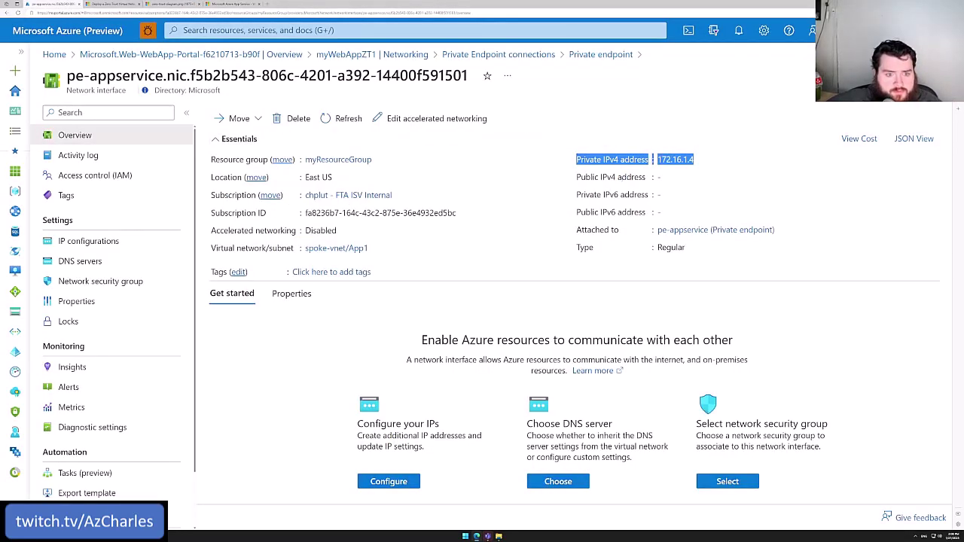
pyautogui.click(568, 197)
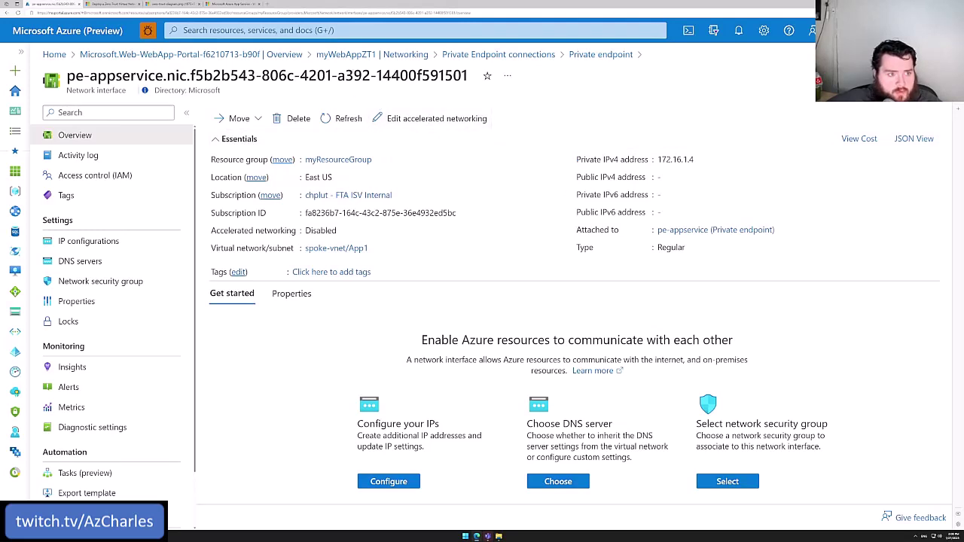
pyautogui.click(120, 4)
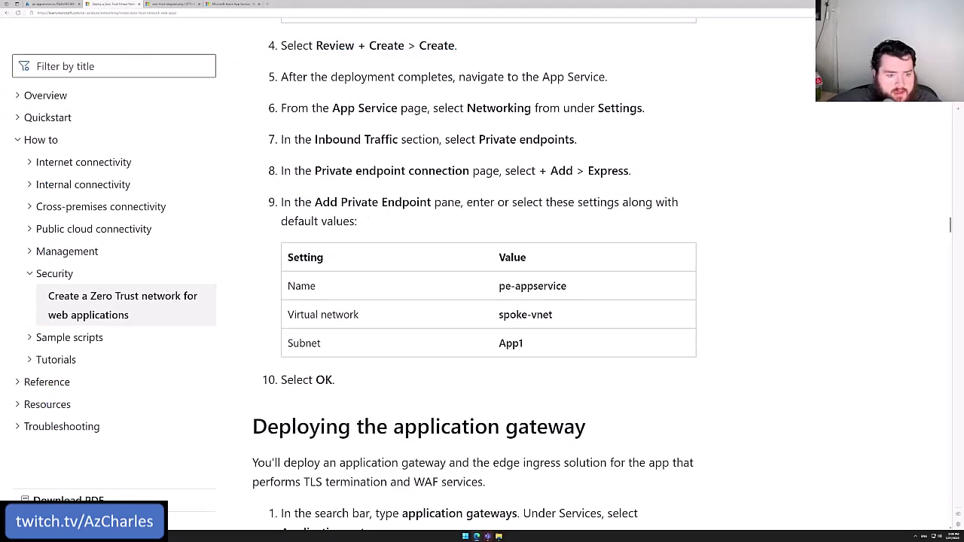
pyautogui.click(51, 4)
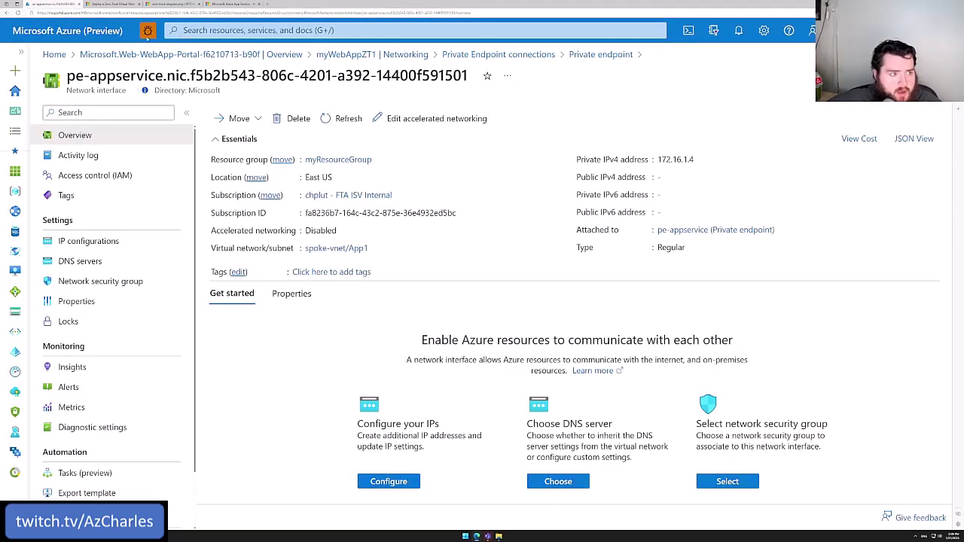
# - Go back to the networking page of myWebAppZT1 and check the inbound address again
pyautogui.click(352, 57)
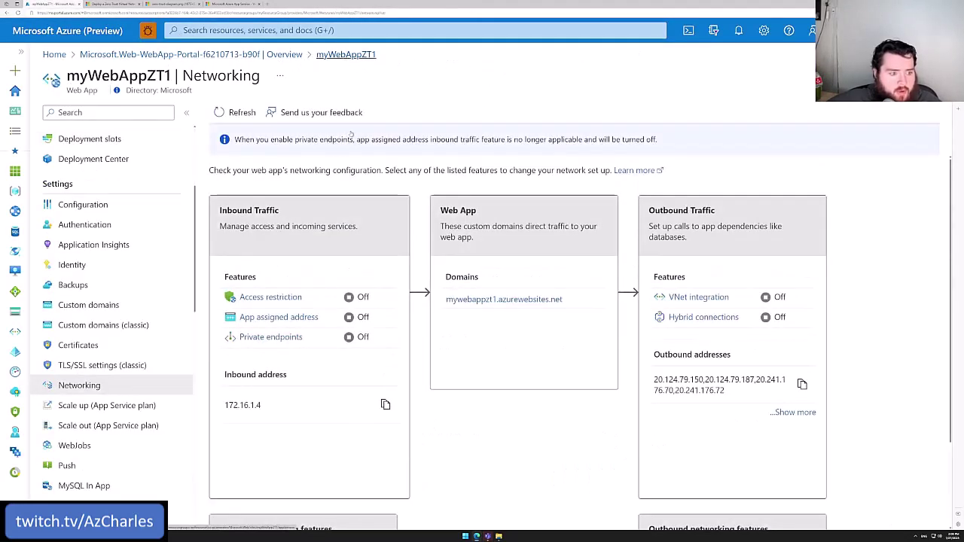
pyautogui.moveTo(223, 379); pyautogui.dragTo(280, 405)
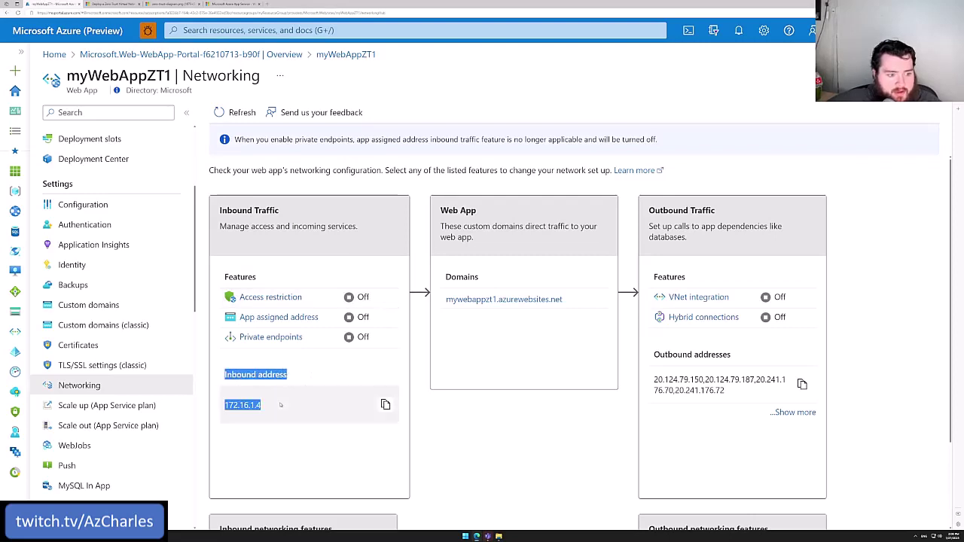
pyautogui.click(293, 410)
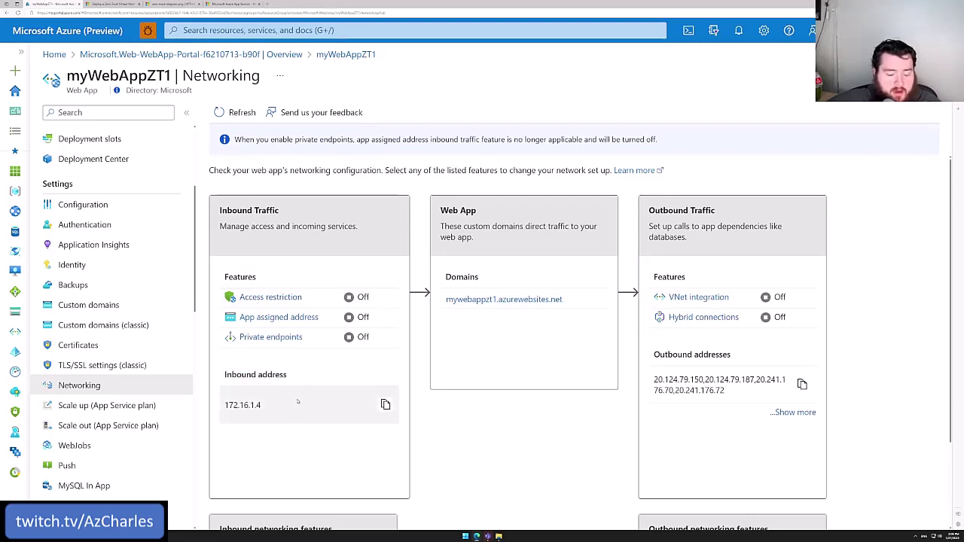
pyautogui.moveTo(263, 405); pyautogui.dragTo(235, 405)
pyautogui.click(262, 422)
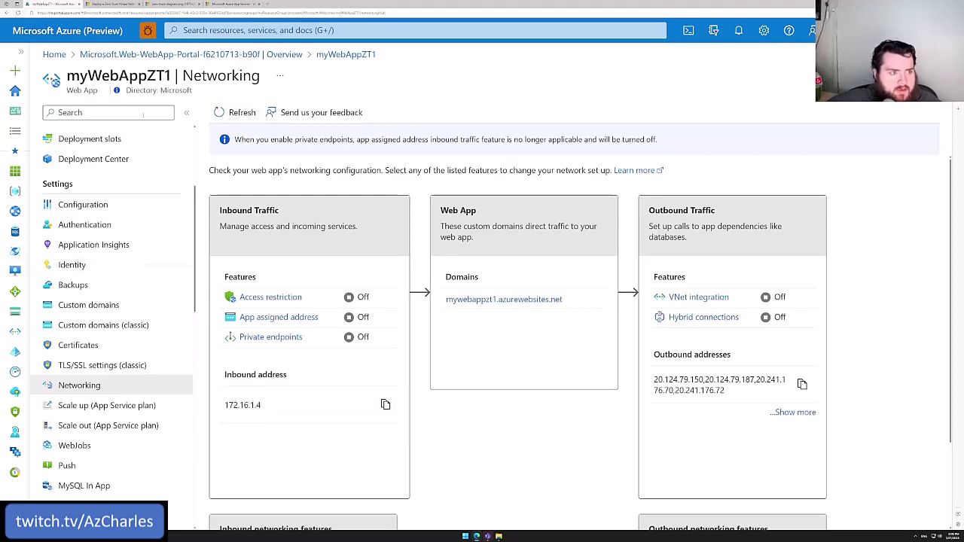
# - Reload the web app's public site to test its reachability, and look at the architecture diagram again
pyautogui.click(232, 6)
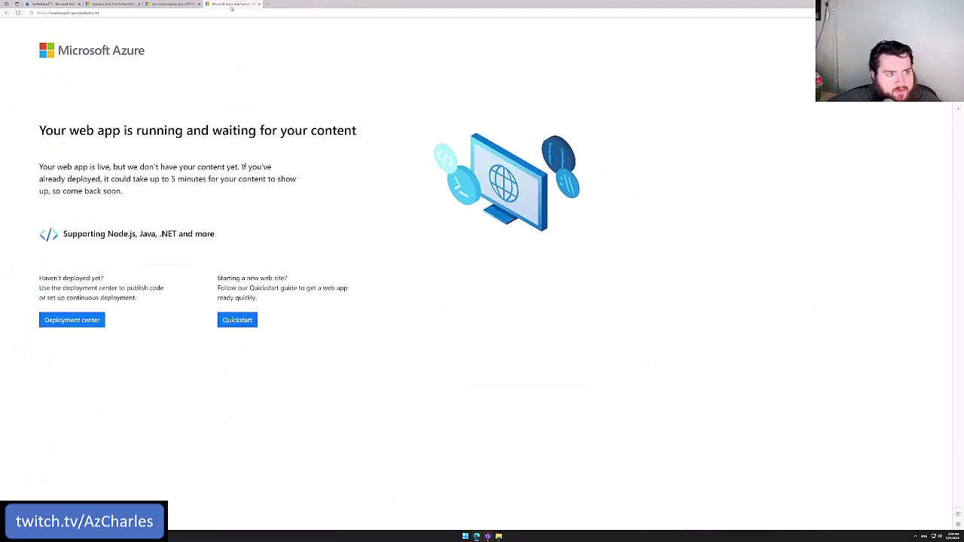
pyautogui.click(19, 13)
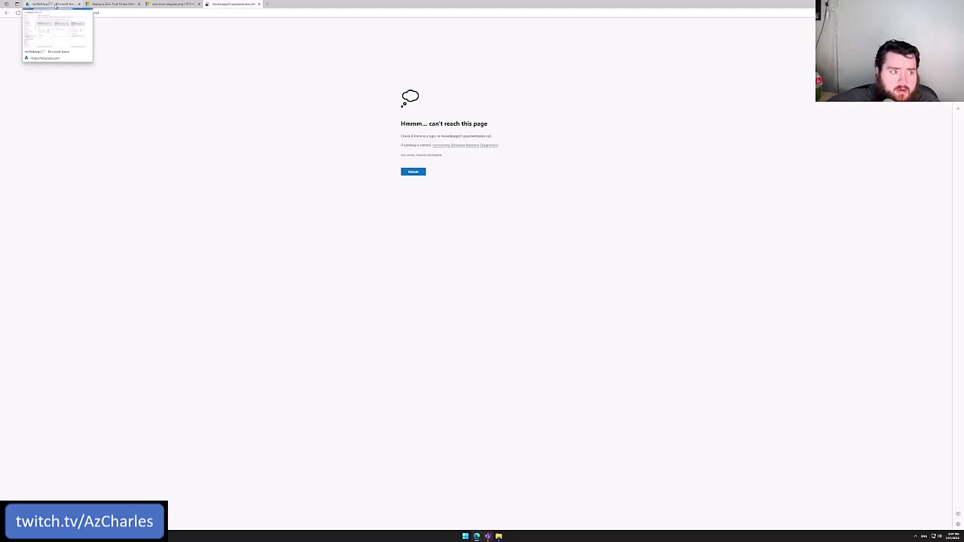
pyautogui.click(173, 4)
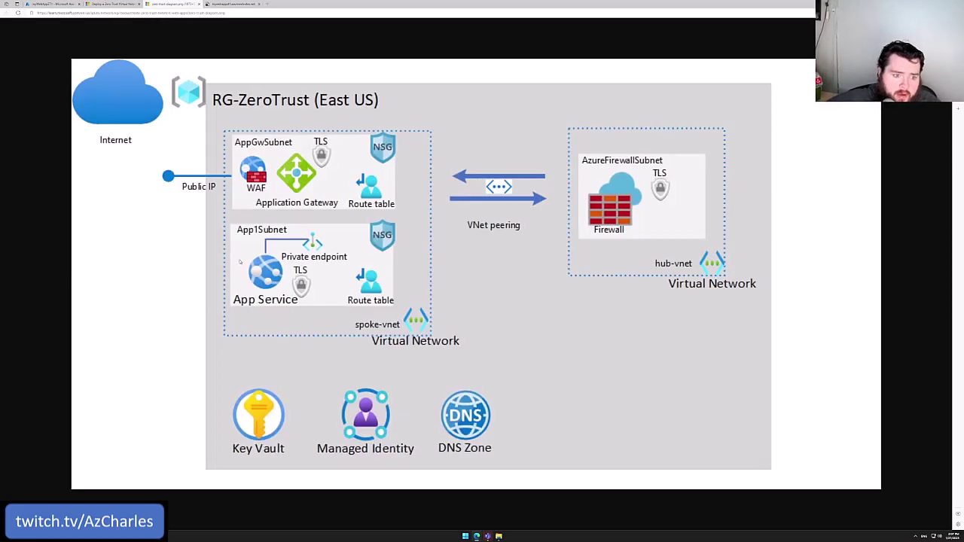